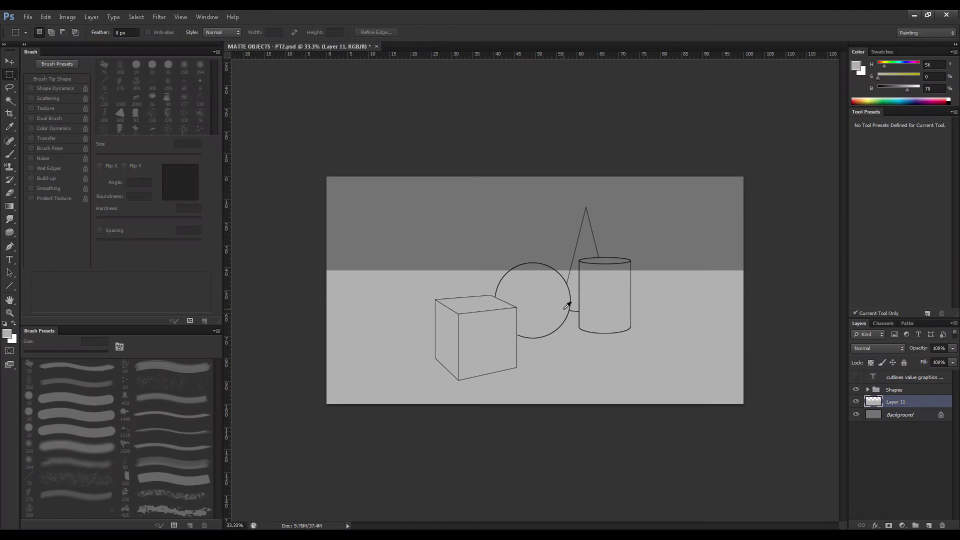
# Darken the ground on Layer 11 with Levels and transform the layer so the horizon sits higher behind the shapes.
pyautogui.hotkey('ctrl', 'l')
pyautogui.moveTo(812, 189); pyautogui.dragTo(780, 189)
pyautogui.press('Return')
pyautogui.hotkey('ctrl', 't')
pyautogui.moveTo(535, 270); pyautogui.dragTo(537, 233)
pyautogui.press('Return')
# Expand the Shapes group and toggle the visibility of its layers to check what each one contains.
pyautogui.press('z')
pyautogui.click(499, 313)
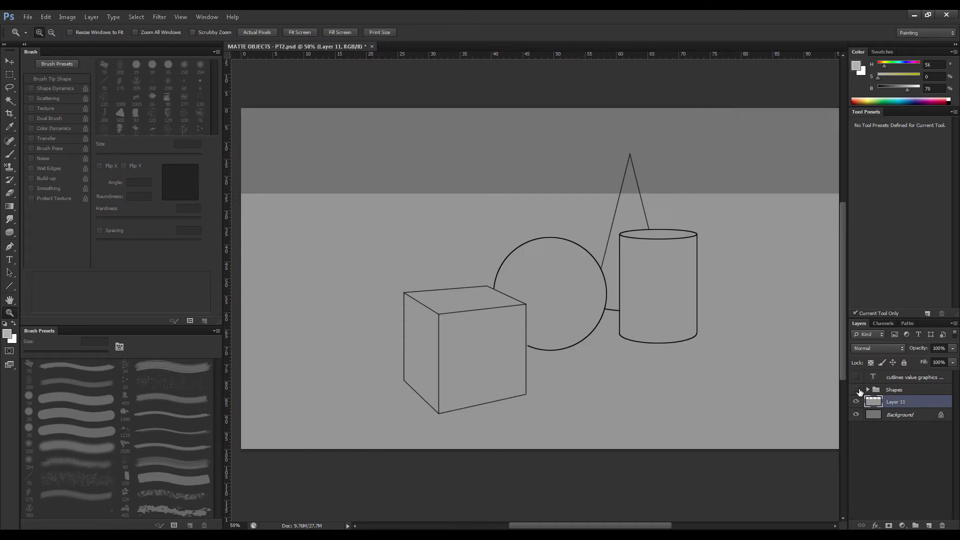
pyautogui.click(868, 389)
pyautogui.click(856, 402)
pyautogui.click(855, 402)
pyautogui.click(856, 415)
pyautogui.click(856, 415)
pyautogui.click(856, 428)
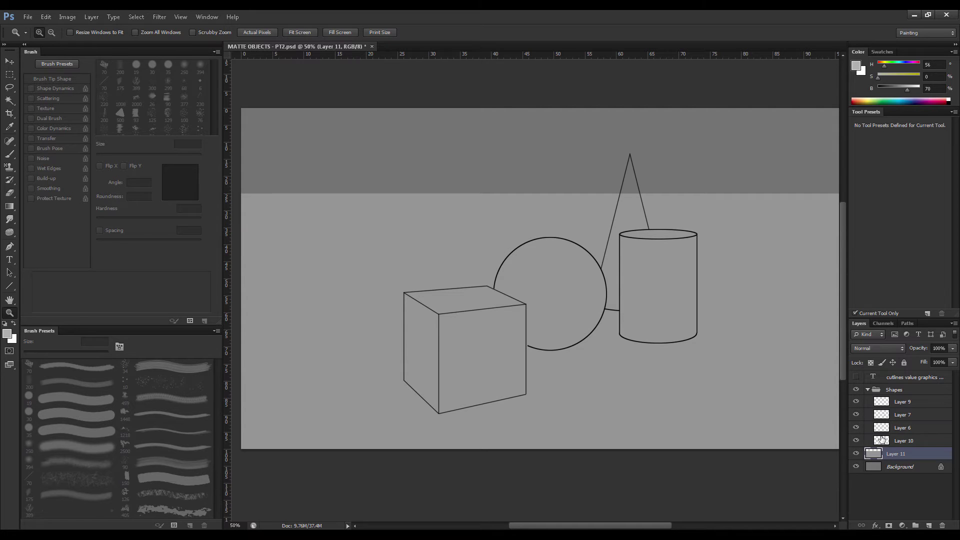
# Add a new layer beneath the outline layers in the Shapes group and merge the outline layers into one.
pyautogui.click(904, 440)
pyautogui.click(444, 318)
pyautogui.click(444, 320)
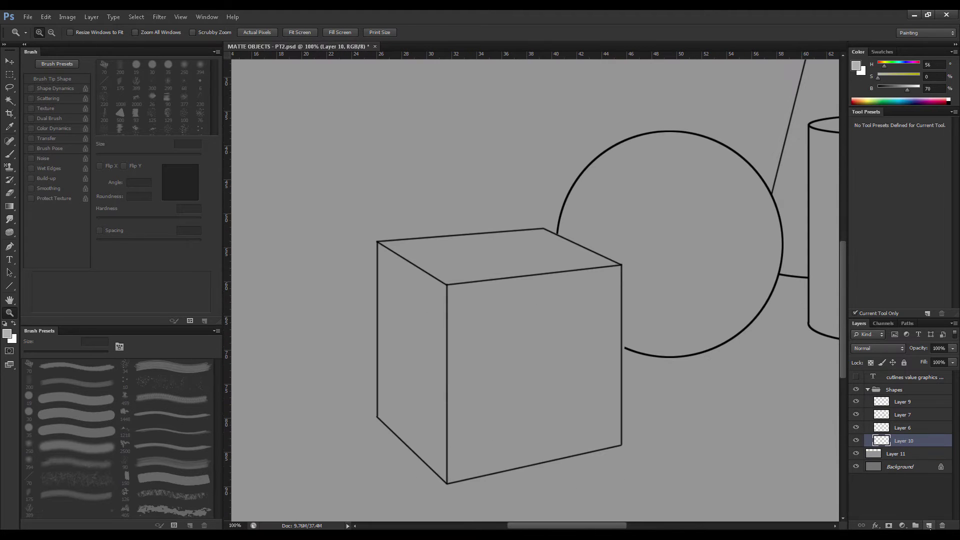
pyautogui.click(928, 526)
pyautogui.moveTo(903, 454); pyautogui.dragTo(902, 435)
pyautogui.keyDown('shift'); pyautogui.click(891, 403); pyautogui.keyUp('shift')
pyautogui.hotkey('ctrl', 'e')
# Rename the merged outline layer as Drawing.
pyautogui.doubleClick(902, 402)
pyautogui.write('Drrawing')
pyautogui.press('Return')
pyautogui.doubleClick(904, 401)
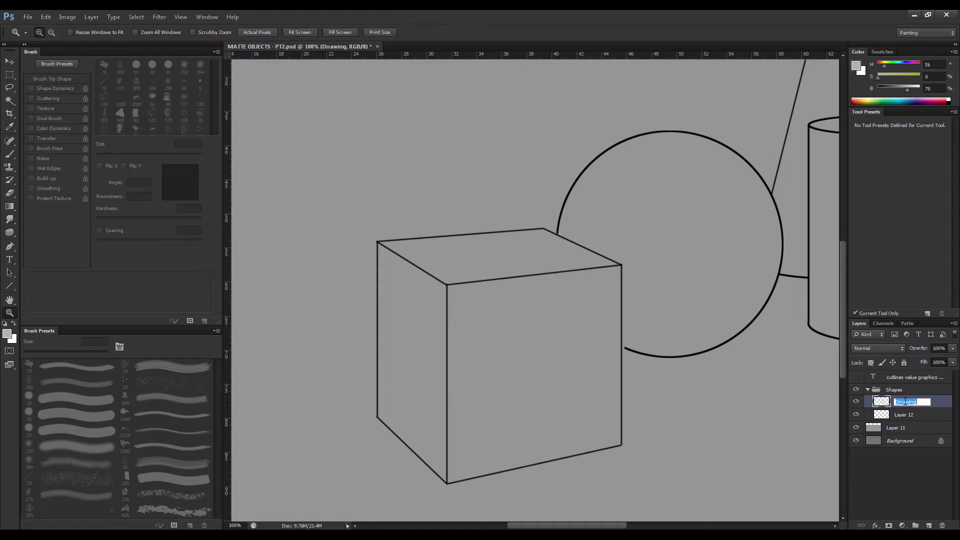
pyautogui.click(901, 402)
pyautogui.press('BackSpace')
# Rename the empty layer below Drawing as CUBE.
pyautogui.doubleClick(906, 414)
pyautogui.write('cCUBE')
pyautogui.press('Return')
pyautogui.doubleClick(902, 414)
pyautogui.click(898, 414)
pyautogui.press('BackSpace')
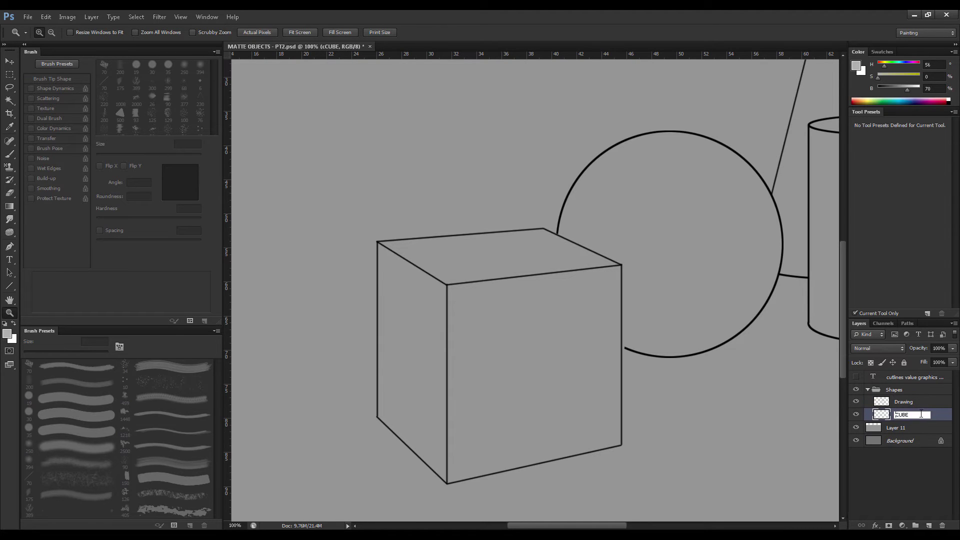
pyautogui.press('BackSpace')
pyautogui.press('Return')
# Select the cube's whole silhouette with the Polygonal Lasso, following its outer corners.
pyautogui.press('l')
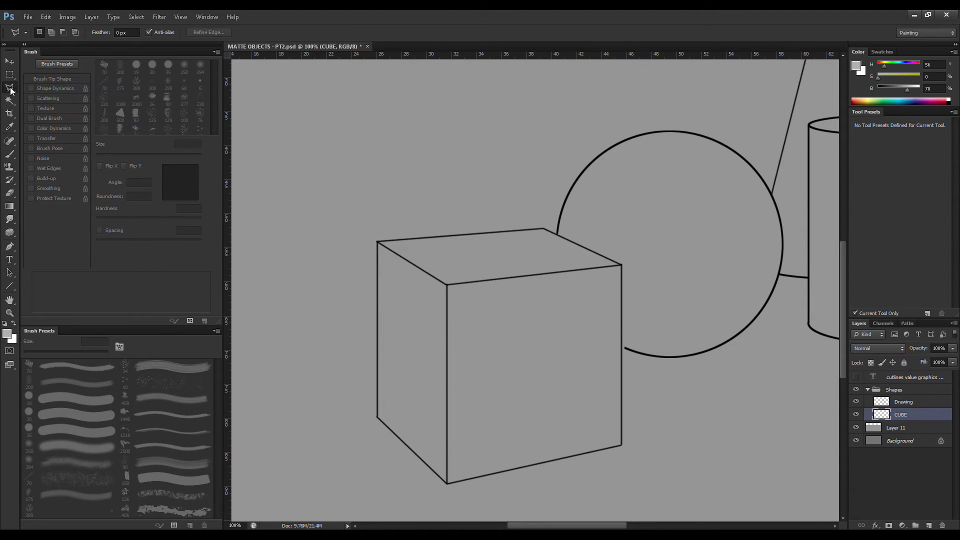
pyautogui.click(377, 242)
pyautogui.click(378, 418)
pyautogui.moveTo(433, 374); pyautogui.dragTo(510, 331)
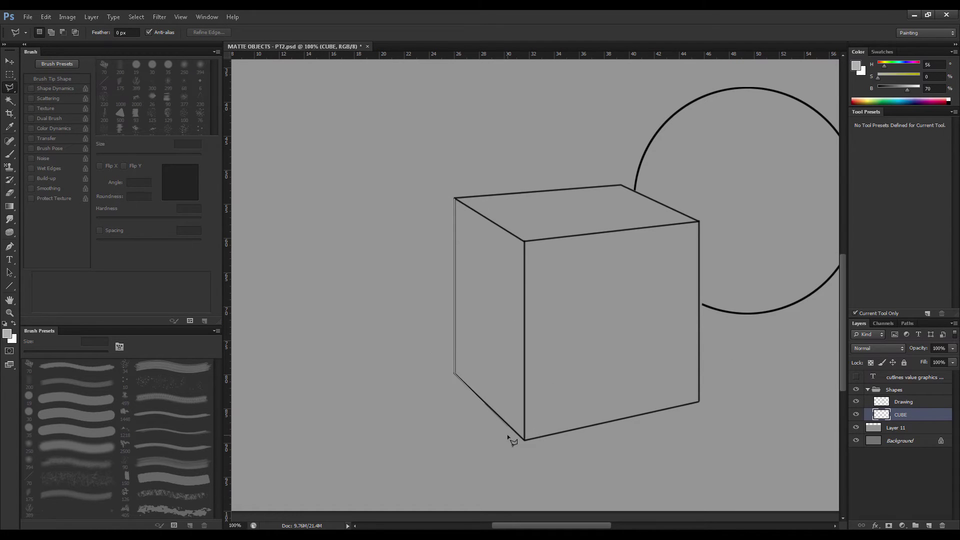
pyautogui.click(523, 440)
pyautogui.click(699, 402)
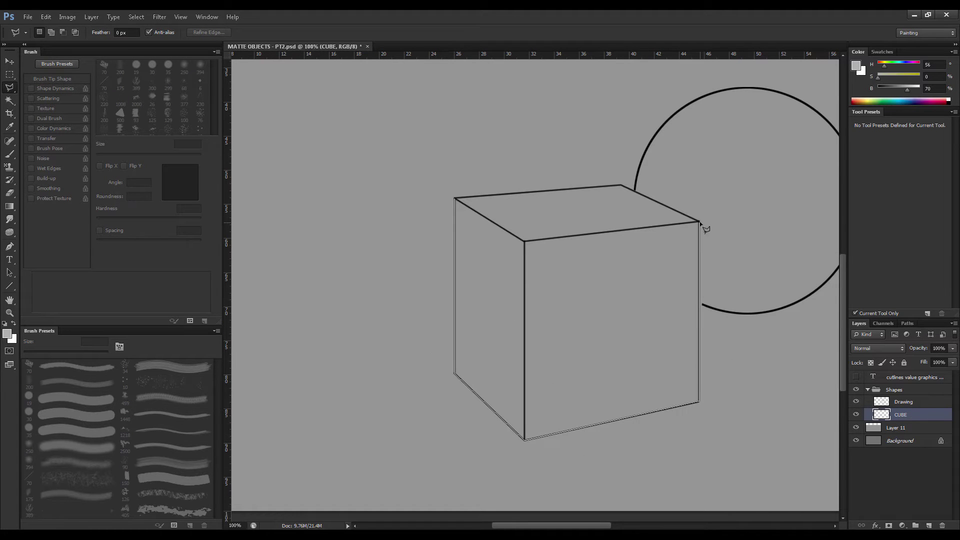
pyautogui.click(699, 222)
pyautogui.click(621, 186)
pyautogui.click(455, 198)
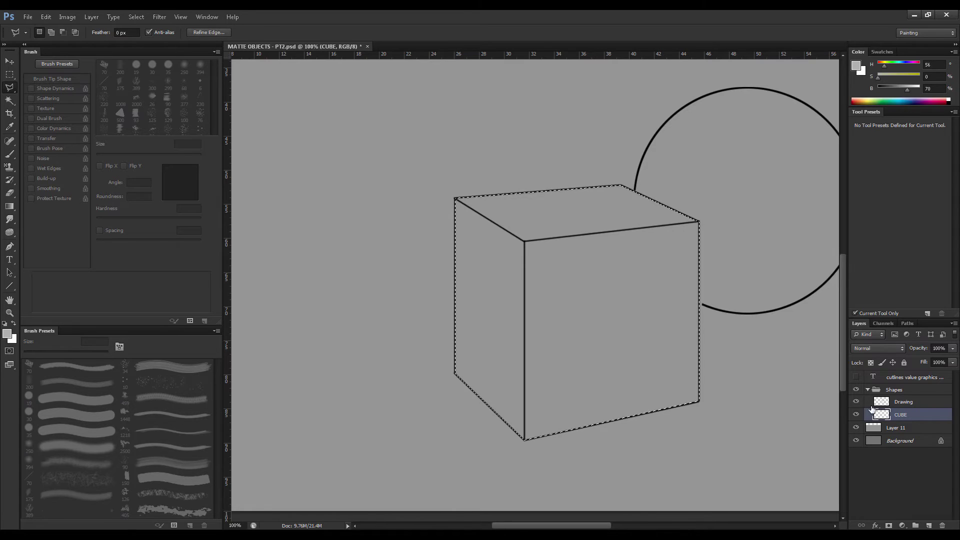
# Fill the cube selection with dark gray at 36% brightness on the CUBE layer and deselect.
pyautogui.click(855, 66)
pyautogui.moveTo(664, 322); pyautogui.dragTo(563, 353)
pyautogui.press('Return')
pyautogui.hotkey('alt', 'BackSpace')
pyautogui.click(856, 65)
pyautogui.press('Return')
pyautogui.hotkey('alt', 'BackSpace')
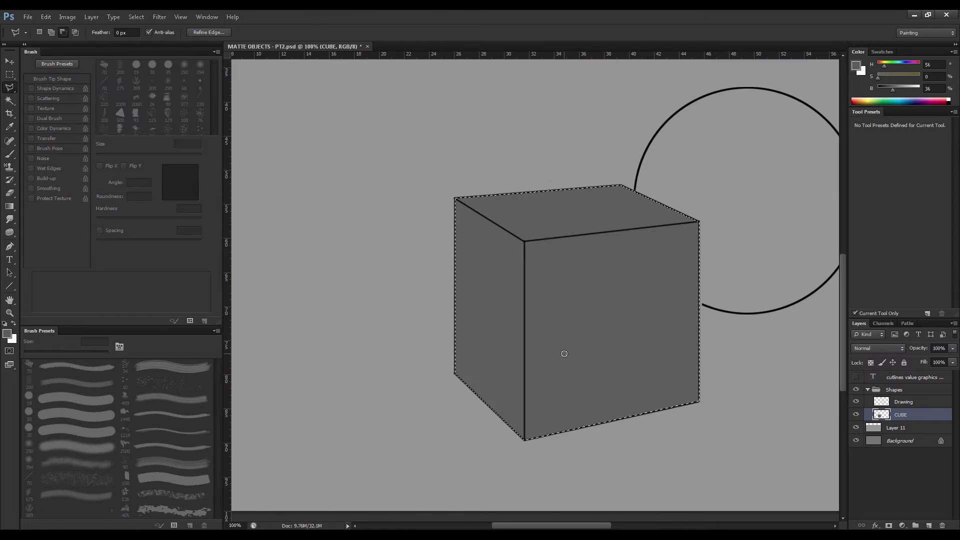
pyautogui.hotkey('ctrl', 'd')
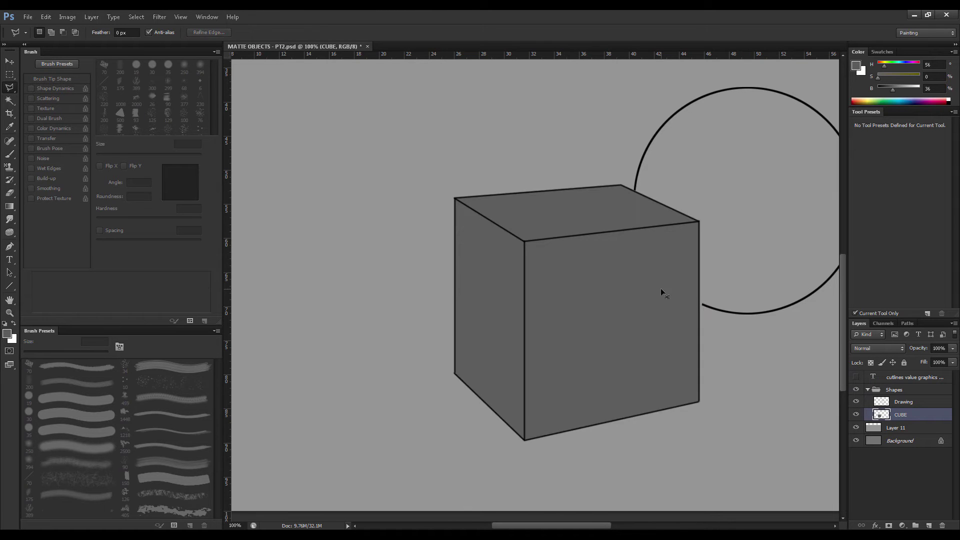
# Put the CUBE layer in a group named CUBE and add a new layer above it inside the group.
pyautogui.hotkey('ctrl', 'g')
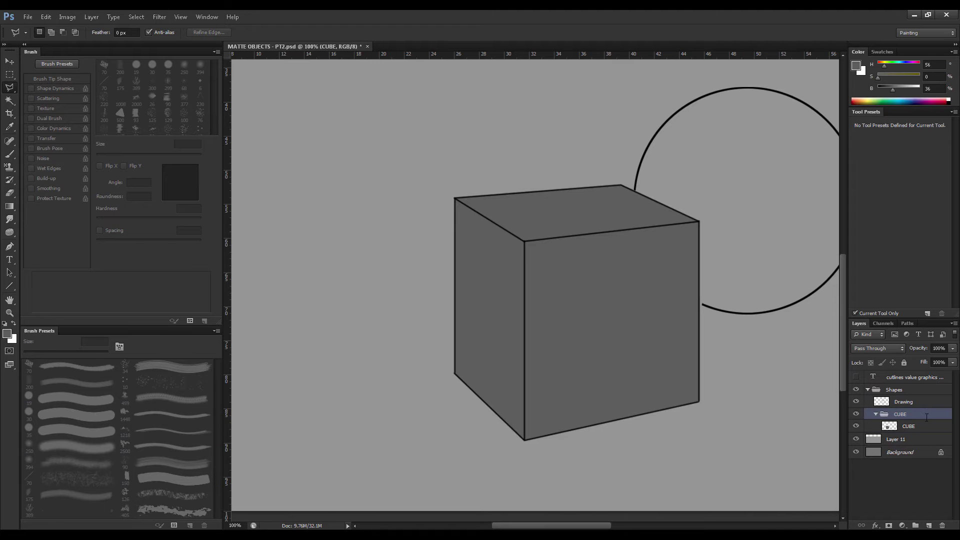
pyautogui.moveTo(553, 279); pyautogui.dragTo(481, 311)
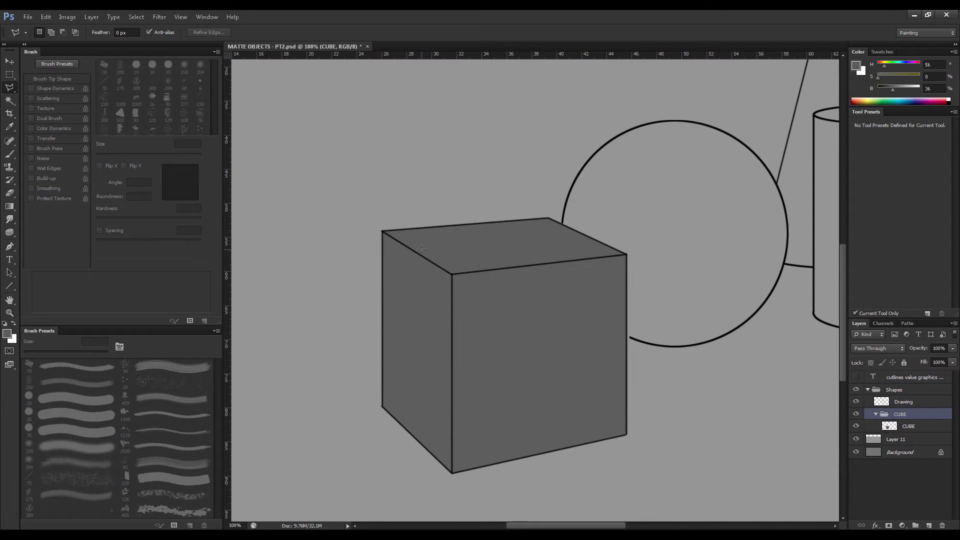
pyautogui.hotkey('ctrl', 'shift', 'alt', 'n')
# Lasso the cube's narrow left face along its inner edges, extending the selection loosely beyond the cube's outline.
pyautogui.click(382, 231)
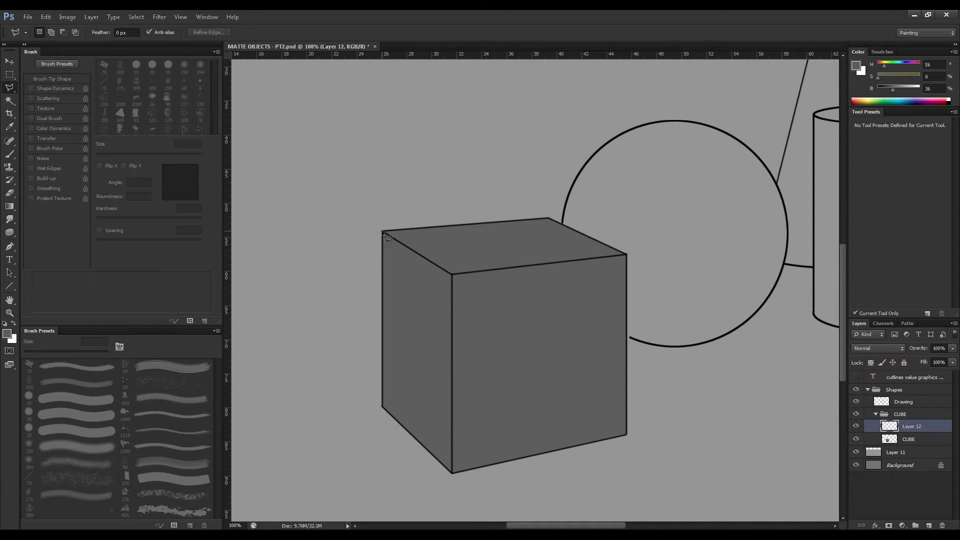
pyautogui.click(452, 274)
pyautogui.click(452, 484)
pyautogui.click(362, 466)
pyautogui.click(294, 319)
pyautogui.doubleClick(339, 224)
# Fill the left-face selection with light gray at 77% brightness and deselect.
pyautogui.click(856, 66)
pyautogui.moveTo(603, 305); pyautogui.dragTo(588, 301)
pyautogui.press('Return')
pyautogui.hotkey('alt', 'BackSpace')
pyautogui.hotkey('ctrl', 'd')
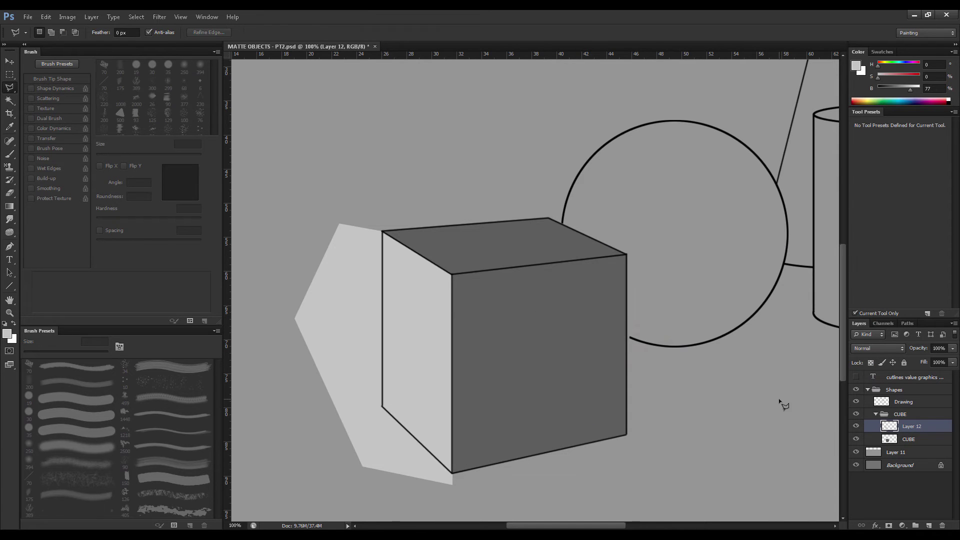
# Clip Layer 12 to the CUBE layer, then add another layer above it and clip that one too.
pyautogui.keyDown('alt'); pyautogui.click(901, 432); pyautogui.keyUp('alt')
pyautogui.click(929, 525)
pyautogui.click(900, 440)
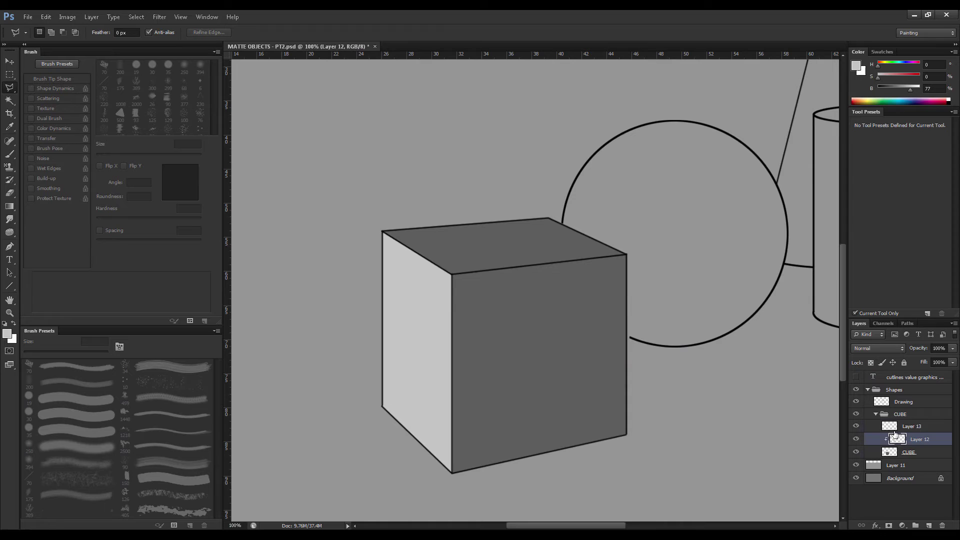
pyautogui.keyDown('alt'); pyautogui.click(901, 433); pyautogui.keyUp('alt')
pyautogui.keyDown('alt'); pyautogui.click(902, 445); pyautogui.keyUp('alt')
pyautogui.click(902, 451)
pyautogui.keyDown('alt'); pyautogui.click(901, 445); pyautogui.keyUp('alt')
pyautogui.keyDown('alt'); pyautogui.click(902, 432); pyautogui.keyUp('alt')
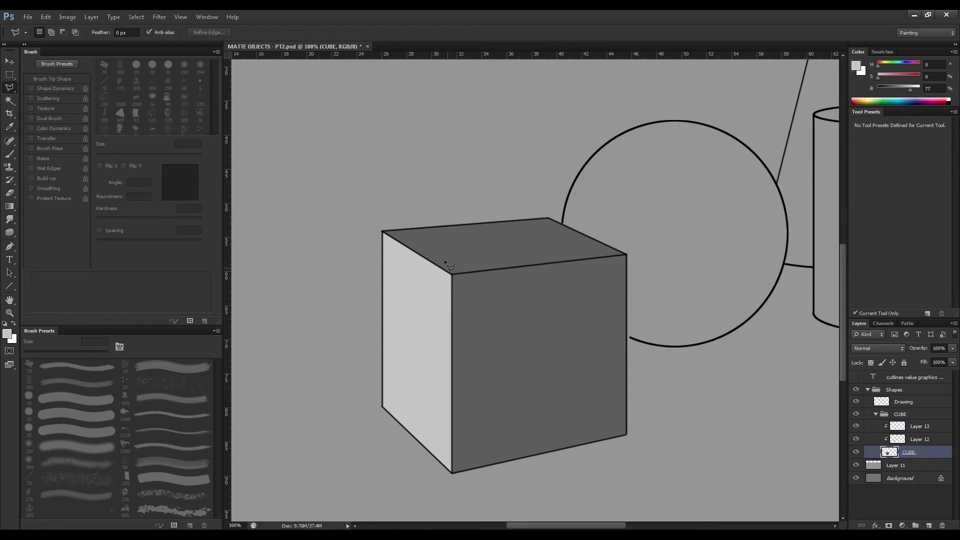
# Lasso the cube's large right face along its top edge, extending the selection loosely around the other sides.
pyautogui.click(636, 253)
pyautogui.click(710, 409)
pyautogui.click(695, 476)
pyautogui.click(497, 499)
pyautogui.click(436, 494)
pyautogui.click(417, 369)
pyautogui.doubleClick(423, 343)
# Fill the right-face selection on Layer 13 with gray at 70% brightness and deselect.
pyautogui.hotkey('alt', ']')
pyautogui.hotkey('alt', ']')
pyautogui.press('n')
pyautogui.click(600, 310)
pyautogui.press('Return')
pyautogui.hotkey('alt', 'BackSpace')
pyautogui.hotkey('ctrl', 'd')
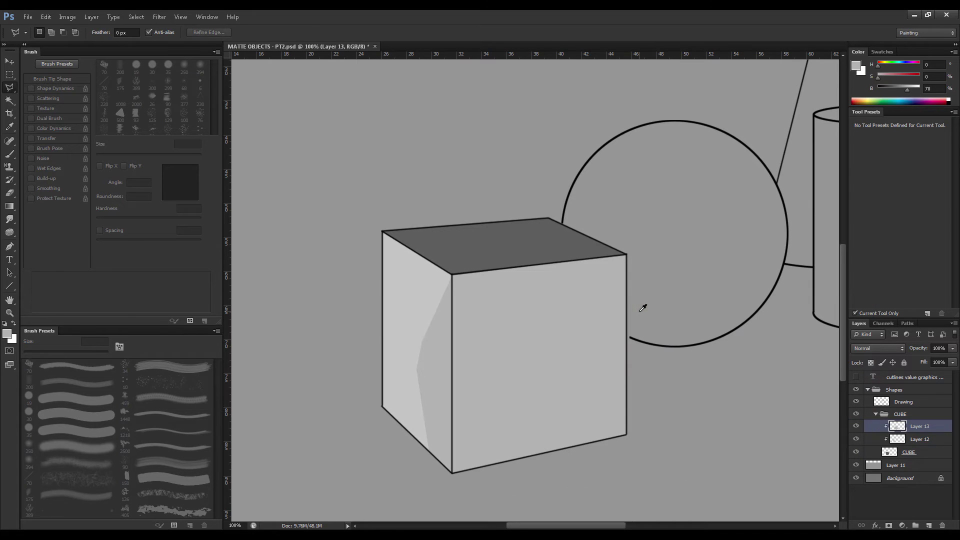
# Move Layer 13 beneath Layer 12 and darken the cube's right face with Levels.
pyautogui.moveTo(895, 429); pyautogui.dragTo(895, 445)
pyautogui.hotkey('ctrl', 'l')
pyautogui.moveTo(811, 188); pyautogui.dragTo(779, 190)
pyautogui.press('Return')
# Rename the cube's three layers, from upper to lower, as FRONT, SIDE and TOP, and save the document.
pyautogui.doubleClick(919, 426)
pyautogui.write('front')
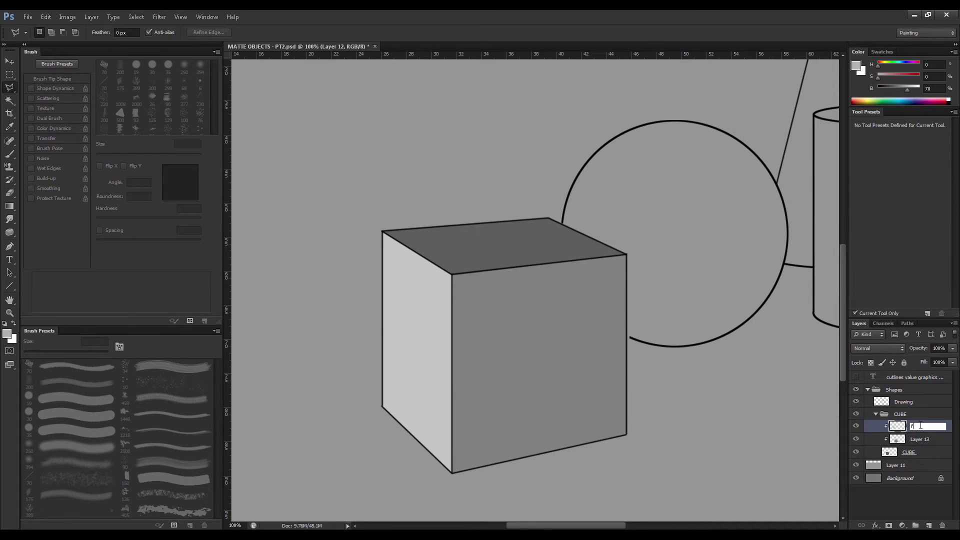
pyautogui.press('Return')
pyautogui.doubleClick(909, 452)
pyautogui.write('TOP')
pyautogui.press('Return')
pyautogui.write('nt')
pyautogui.press('Return')
pyautogui.doubleClick(920, 439)
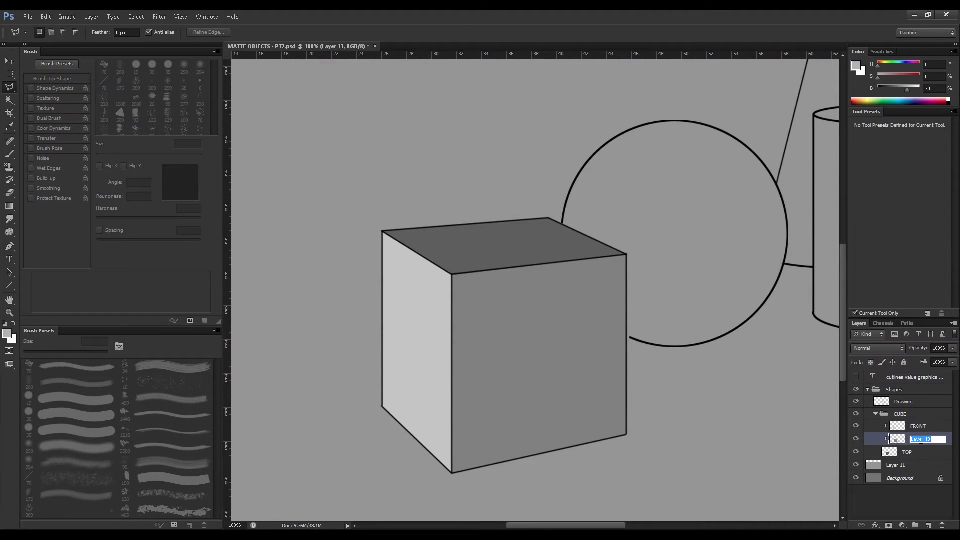
pyautogui.write('SIDE')
pyautogui.press('Return')
pyautogui.moveTo(752, 383); pyautogui.dragTo(647, 432)
pyautogui.hotkey('ctrl', 's')
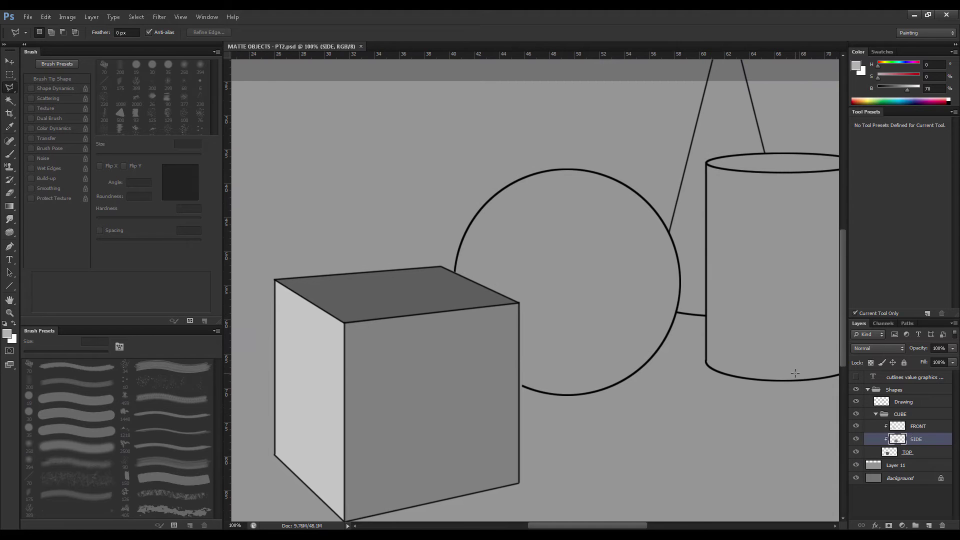
# Collapse the CUBE group, add a new layer above it, and make a circular selection matching the sphere's outline.
pyautogui.click(877, 414)
pyautogui.click(928, 525)
pyautogui.press('m')
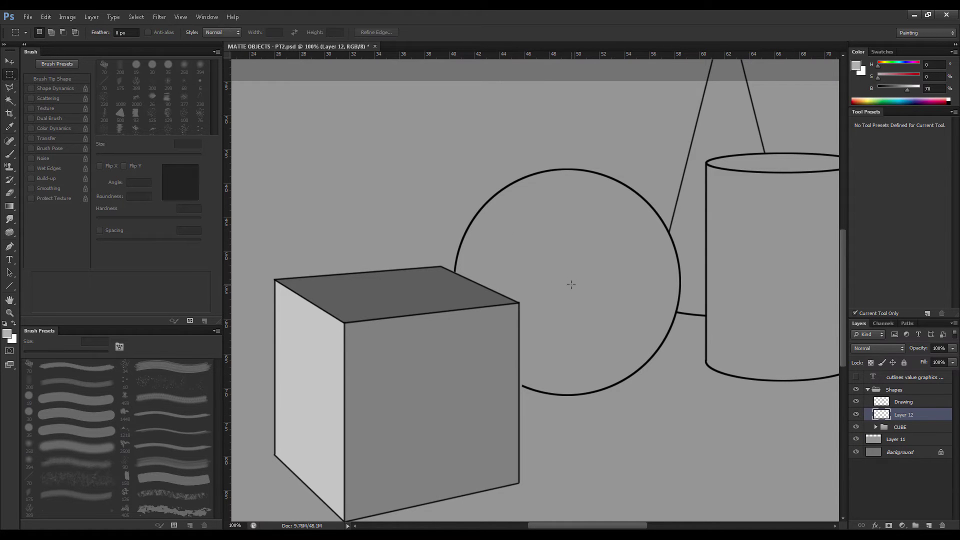
pyautogui.moveTo(567, 286); pyautogui.dragTo(595, 307)
# Rename the new layer as SPHERE and place it in a group also named SPHERE.
pyautogui.doubleClick(904, 414)
pyautogui.write('SPHERE')
pyautogui.press('Return')
pyautogui.hotkey('ctrl', 'g')
pyautogui.doubleClick(903, 414)
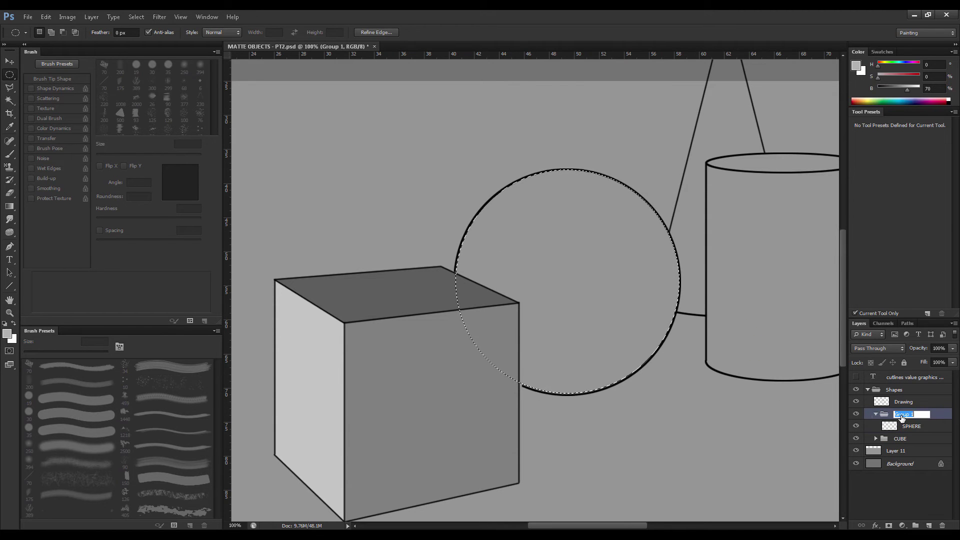
pyautogui.write('SPHERE')
pyautogui.press('Return')
# Fill the sphere selection with dark gray at 26% brightness, deselect, and move the SPHERE group below the CUBE group.
pyautogui.click(906, 425)
pyautogui.press('b')
pyautogui.hotkey('alt', 'BackSpace')
pyautogui.hotkey('ctrl', 'd')
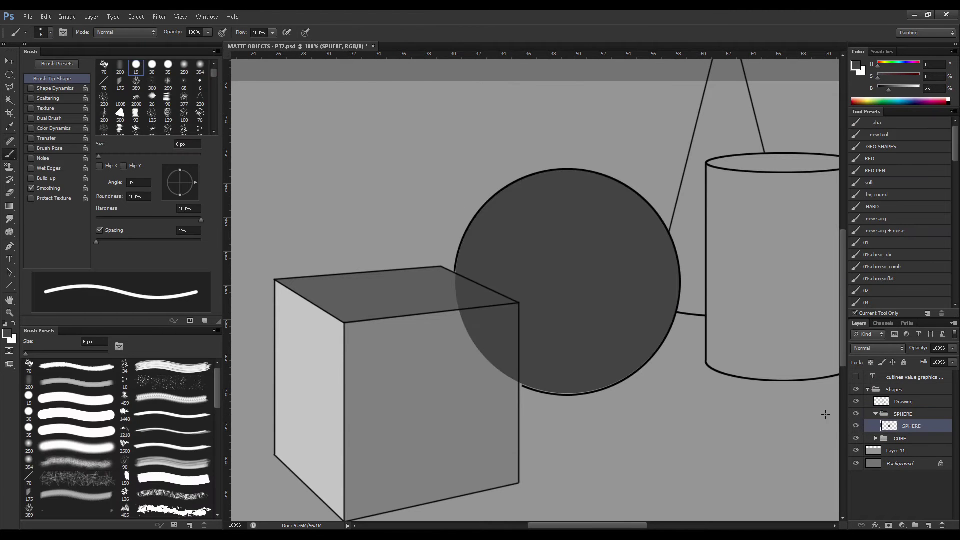
pyautogui.click(875, 413)
pyautogui.moveTo(885, 415); pyautogui.dragTo(886, 429)
# Add a layer named CYLINDER above the CUBE group and place it in a group also named CYLINDER.
pyautogui.moveTo(800, 388); pyautogui.dragTo(674, 395)
pyautogui.click(901, 414)
pyautogui.click(928, 525)
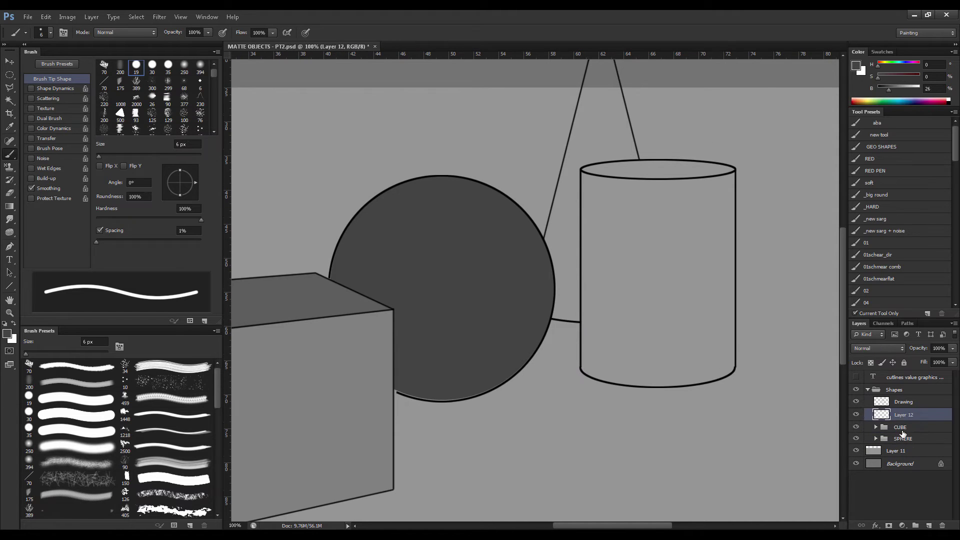
pyautogui.doubleClick(902, 414)
pyautogui.write('CYLINDER')
pyautogui.press('Return')
pyautogui.hotkey('ctrl', 'g')
pyautogui.doubleClick(903, 415)
pyautogui.write('CYLINDER')
pyautogui.press('Return')
# Make an elliptical selection matching the cylinder's top face.
pyautogui.press('m')
pyautogui.moveTo(655, 172)
pyautogui.mouseDown()
pyautogui.moveTo(635, 209)
pyautogui.moveTo(714, 216)
pyautogui.mouseUp()
pyautogui.moveTo(690, 212); pyautogui.dragTo(693, 212)
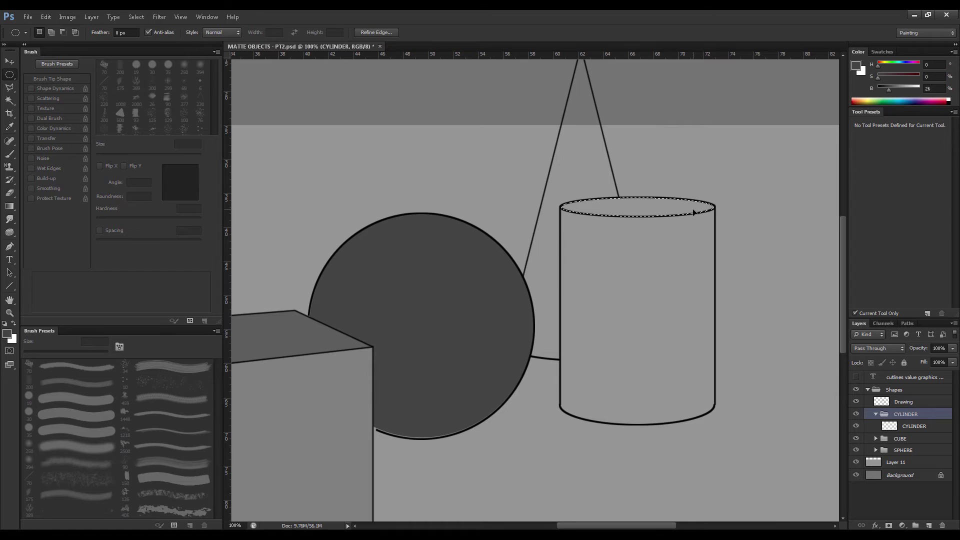
# Sample the gray of the cube's top face, fill the cylinder's top selection with it on the CYLINDER layer, and deselect.
pyautogui.press('b')
pyautogui.moveTo(390, 350); pyautogui.dragTo(562, 315)
pyautogui.keyDown('alt'); pyautogui.click(393, 325); pyautogui.keyUp('alt')
pyautogui.moveTo(590, 280); pyautogui.dragTo(455, 320)
pyautogui.click(909, 429)
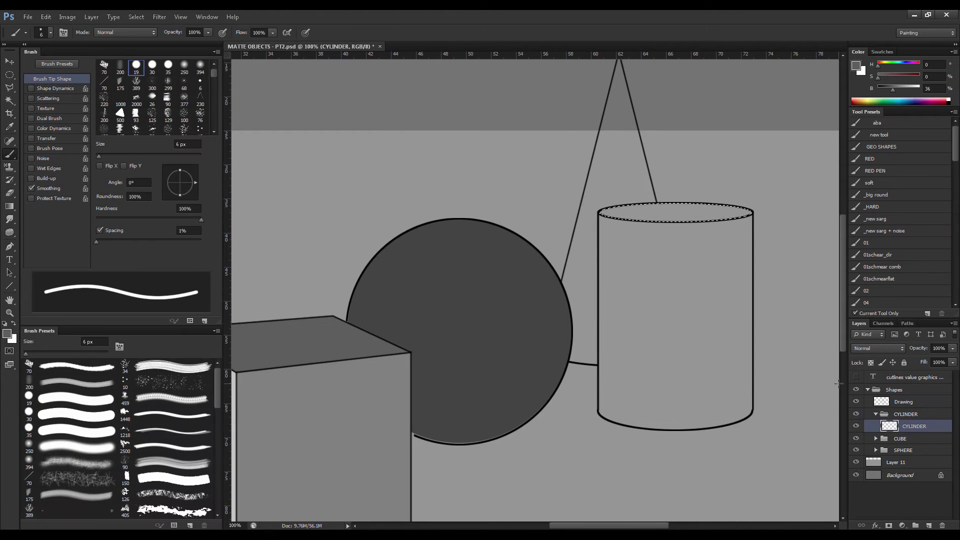
pyautogui.hotkey('alt', 'BackSpace')
pyautogui.hotkey('ctrl', 'd')
# Rename the cylinder fill layer as CYLINDER TOP, duplicate it, and start renaming the lower copy.
pyautogui.doubleClick(916, 427)
pyautogui.write('CYLINDER TOP')
pyautogui.press('Return')
pyautogui.hotkey('ctrl', 'j')
pyautogui.doubleClick(923, 438)
pyautogui.write('SI')
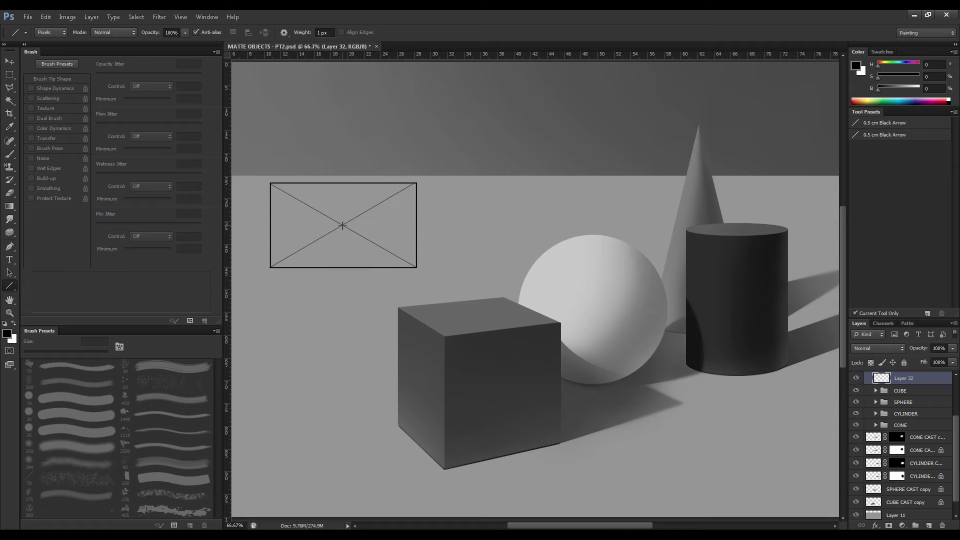
# Draw horizontal, vertical and diagonal construction lines inside the crossed rectangle with the Line tool to subdivide it.
pyautogui.moveTo(342, 183)
pyautogui.mouseDown()
pyautogui.moveTo(341, 267)
pyautogui.moveTo(270, 184)
pyautogui.mouseUp()
pyautogui.moveTo(318, 239); pyautogui.dragTo(319, 184)
pyautogui.moveTo(319, 184); pyautogui.dragTo(318, 267)
pyautogui.moveTo(344, 225); pyautogui.dragTo(270, 225)
pyautogui.moveTo(270, 183)
pyautogui.mouseDown()
pyautogui.moveTo(365, 268)
pyautogui.moveTo(367, 184)
pyautogui.mouseUp()
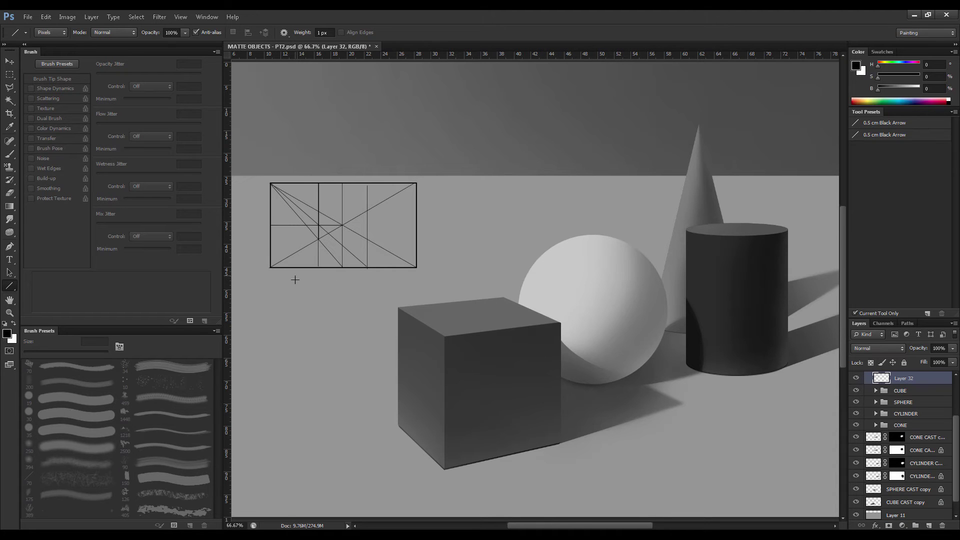
# Draw a short vertical tick below the rectangle diagram and add a new layer above Layer 32.
pyautogui.moveTo(347, 280); pyautogui.dragTo(348, 273)
pyautogui.click(928, 525)
pyautogui.press('z')
pyautogui.click(419, 306)
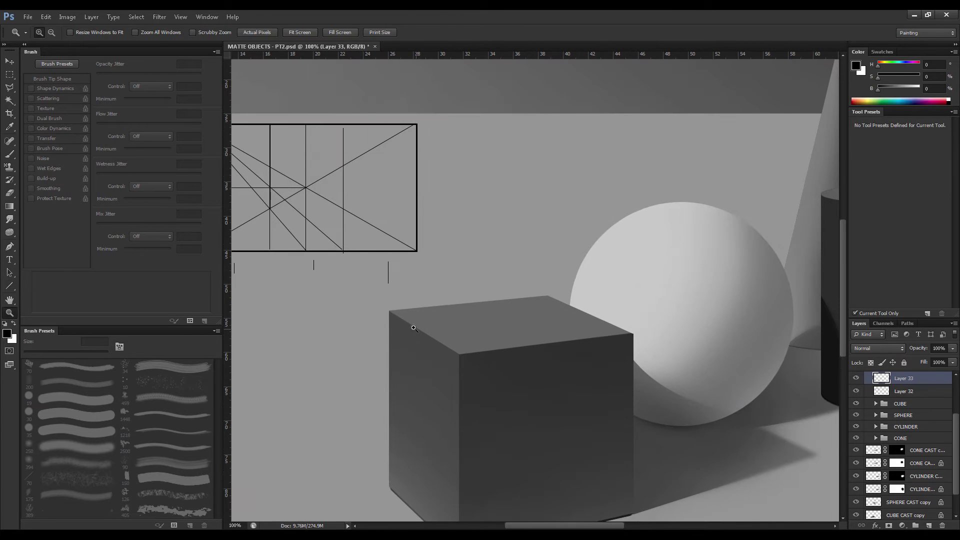
# Select the Line tool and set the foreground colour to pure red with 100 saturation and 100 brightness.
pyautogui.press('u')
pyautogui.moveTo(390, 310)
pyautogui.mouseDown()
pyautogui.moveTo(429, 316)
pyautogui.moveTo(396, 311)
pyautogui.mouseUp()
pyautogui.hotkey('ctrl', 'alt', 'z')
pyautogui.click(856, 66)
pyautogui.click(726, 261)
pyautogui.press('Return')
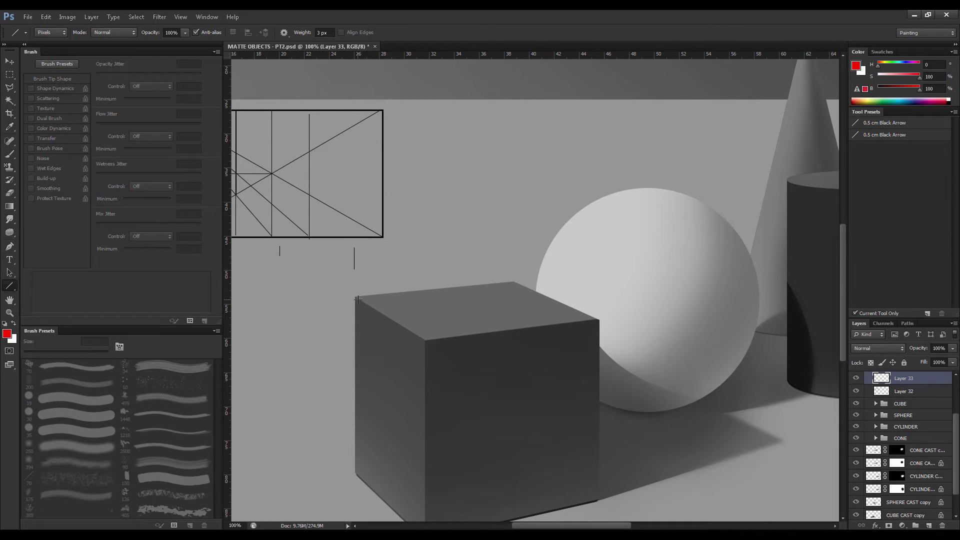
# Draw red diagonal lines between opposite corners of the cube's top, front and side faces on Layer 33.
pyautogui.moveTo(355, 296)
pyautogui.mouseDown()
pyautogui.moveTo(580, 304)
pyautogui.moveTo(598, 319)
pyautogui.mouseUp()
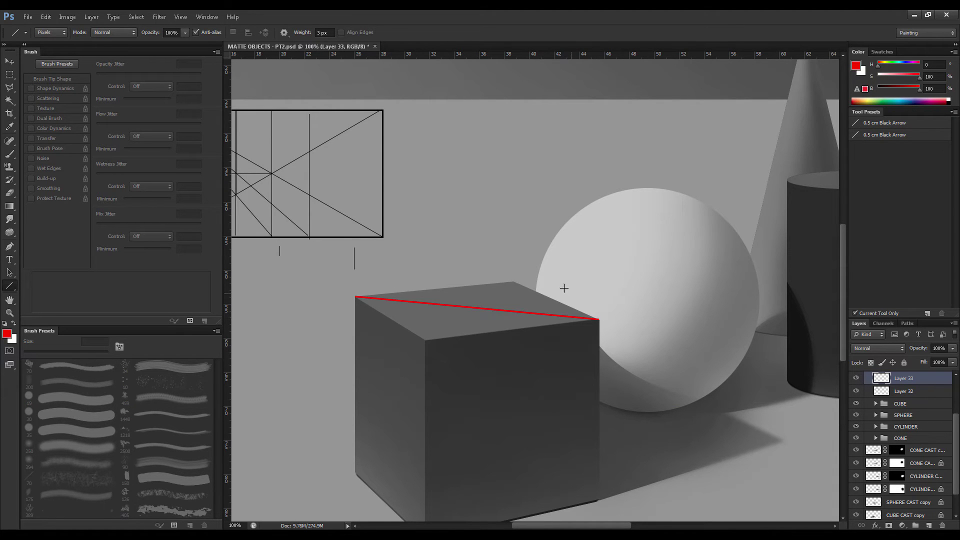
pyautogui.moveTo(512, 281); pyautogui.dragTo(425, 339)
pyautogui.scroll(-6, 425, 340)
pyautogui.hscroll(3, 424, 340)
pyautogui.moveTo(370, 235)
pyautogui.mouseDown()
pyautogui.moveTo(459, 298)
pyautogui.moveTo(545, 395)
pyautogui.mouseUp()
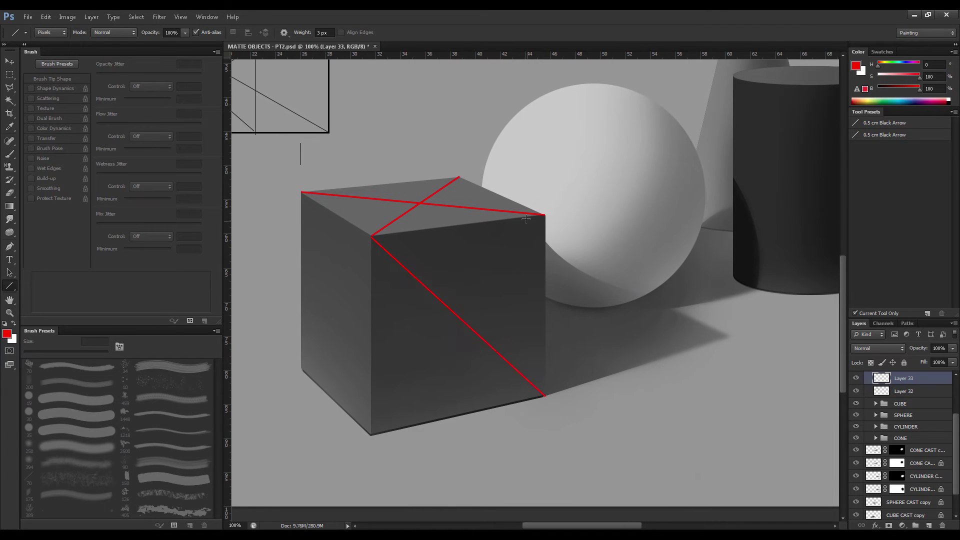
pyautogui.moveTo(544, 215)
pyautogui.mouseDown()
pyautogui.moveTo(371, 434)
pyautogui.moveTo(301, 192)
pyautogui.mouseUp()
pyautogui.moveTo(371, 235); pyautogui.dragTo(302, 368)
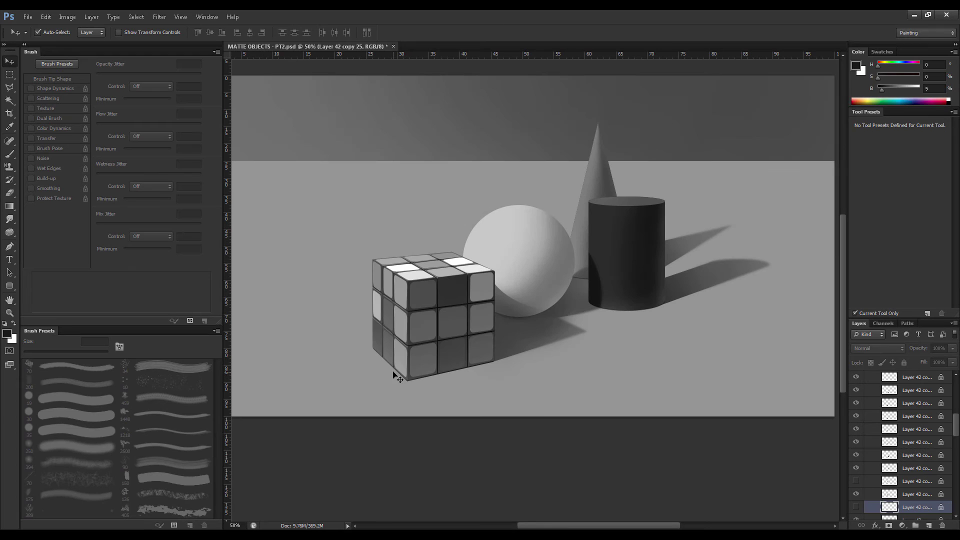
# Show the hidden tile layer on the cube's side face, mask it with black, and choose a textured dual-brush tip.
pyautogui.hotkey('ctrl', ',')
pyautogui.press('F2')
pyautogui.press('b')
pyautogui.rightClick(403, 312)
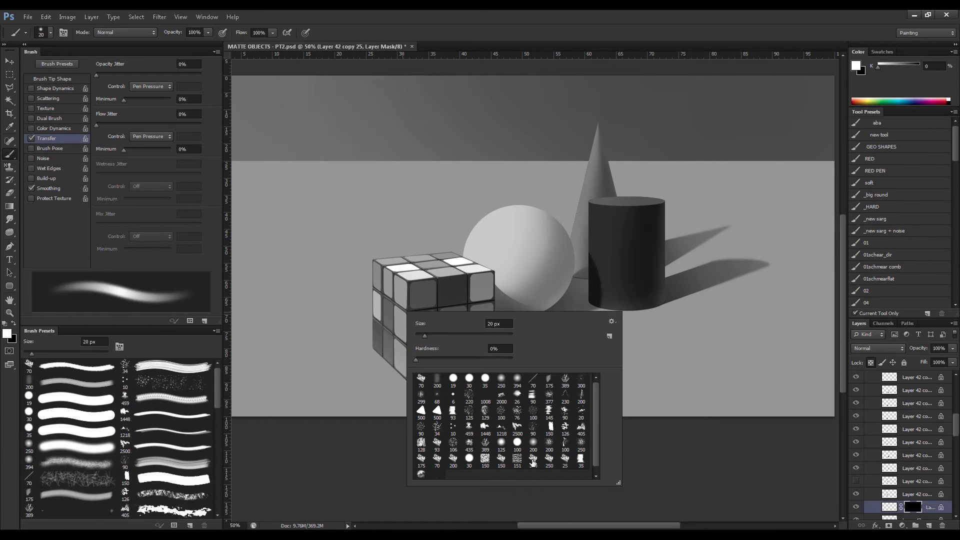
pyautogui.click(533, 463)
pyautogui.click(548, 461)
pyautogui.press('Return')
# Paint white on the mask with the textured brush to reveal a patchy wear texture on the cube's lower side tile.
pyautogui.press('[')
pyautogui.press('[')
pyautogui.press('[')
pyautogui.press('[')
pyautogui.press('[')
pyautogui.press('[')
pyautogui.press('[')
pyautogui.moveTo(375, 330)
pyautogui.mouseDown()
pyautogui.moveTo(383, 348)
pyautogui.moveTo(372, 349)
pyautogui.mouseUp()
pyautogui.press('x')
pyautogui.press('x')
pyautogui.press('[')
pyautogui.press('[')
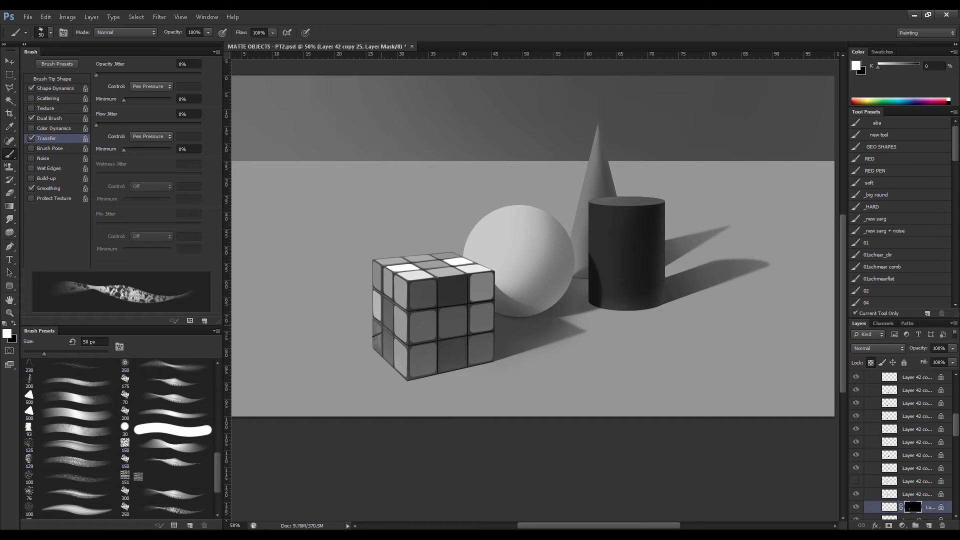
pyautogui.press('x')
# Mask the middle front tile of the cube's top face with black and partly reveal it using the 60 px textured brush.
pyautogui.press('v')
pyautogui.click(450, 277)
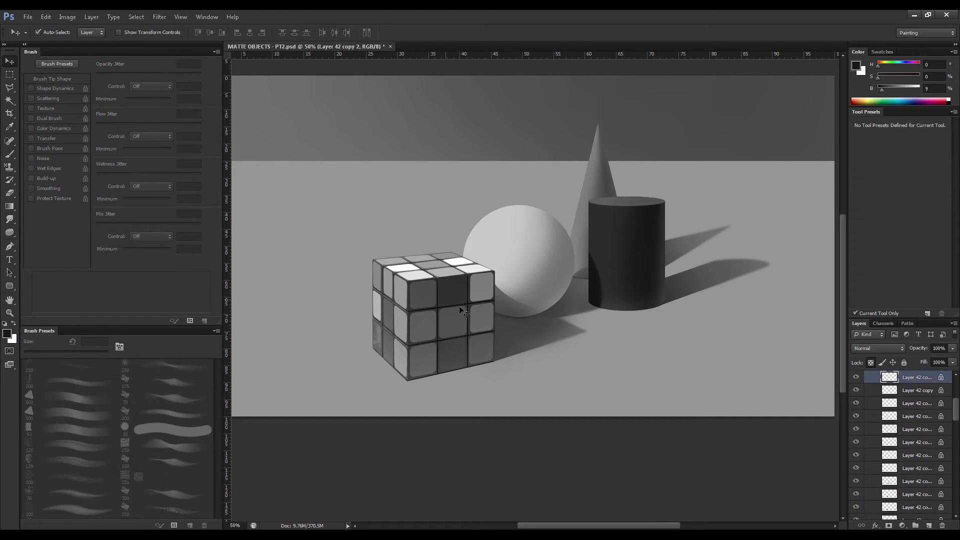
pyautogui.press('F2')
pyautogui.press('b')
pyautogui.press('x')
pyautogui.press(']')
pyautogui.moveTo(440, 270); pyautogui.dragTo(455, 272)
pyautogui.press('x')
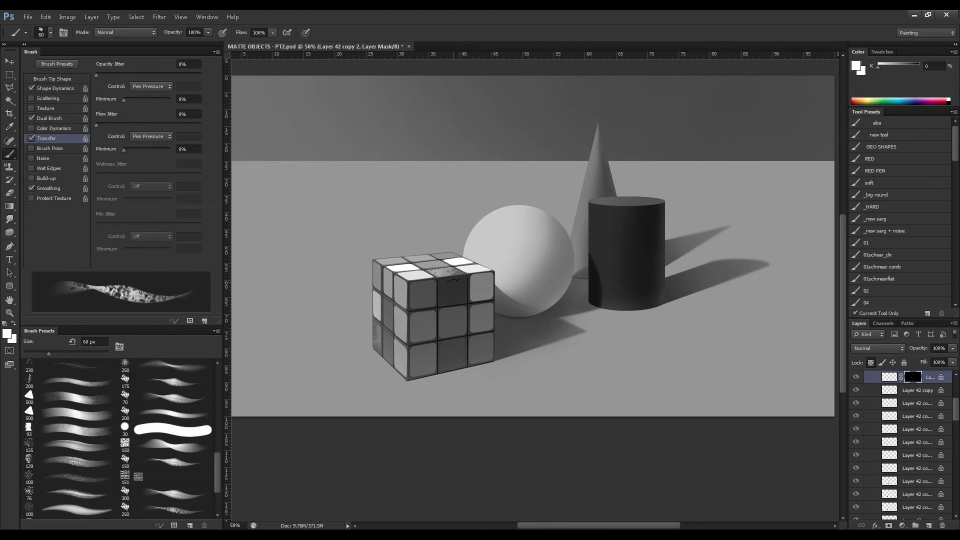
pyautogui.press('x')
pyautogui.press(']')
pyautogui.press(']')
pyautogui.press('x')
# Select the light tile at the front corner of the cube's top face, on Layer 42 copy.
pyautogui.press('z')
pyautogui.click(415, 276)
pyautogui.click(414, 278)
pyautogui.click(414, 278)
pyautogui.press('v')
pyautogui.click(418, 279)
pyautogui.hotkey('ctrl', 't')
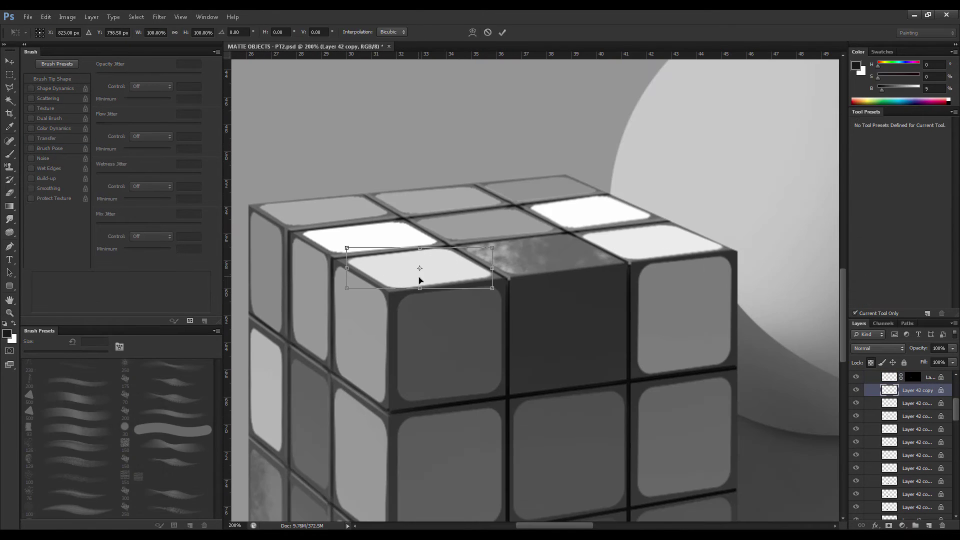
pyautogui.press('Escape')
pyautogui.press('super')
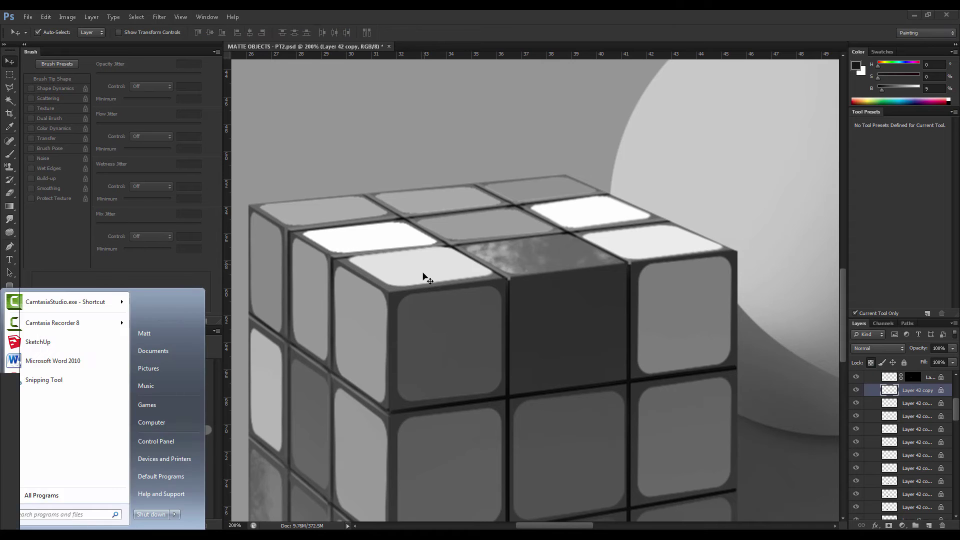
pyautogui.press('Escape')
pyautogui.click(419, 283)
pyautogui.click(407, 292)
pyautogui.hotkey('ctrl', 't')
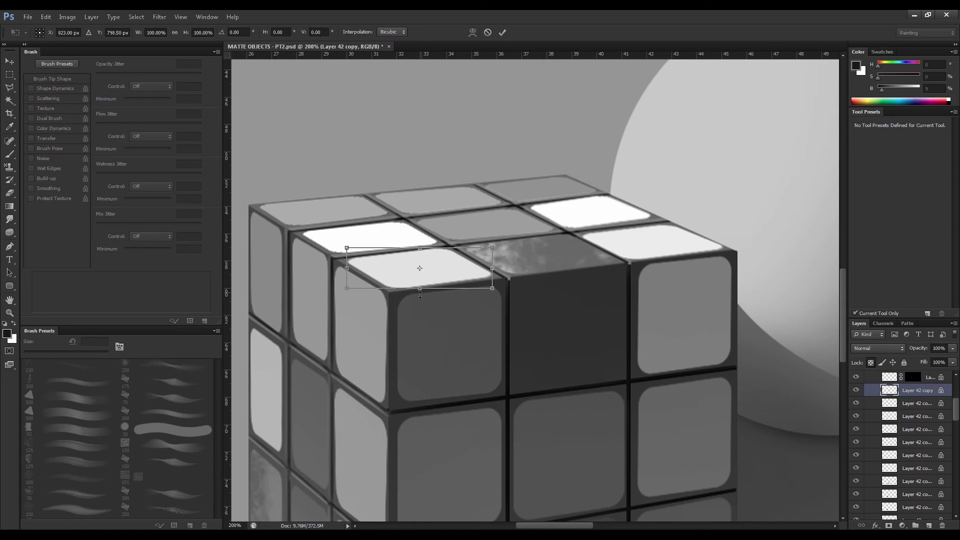
pyautogui.press('Return')
# Erase a small chip from the front corner of the light top tile with a hard eraser.
pyautogui.press('e')
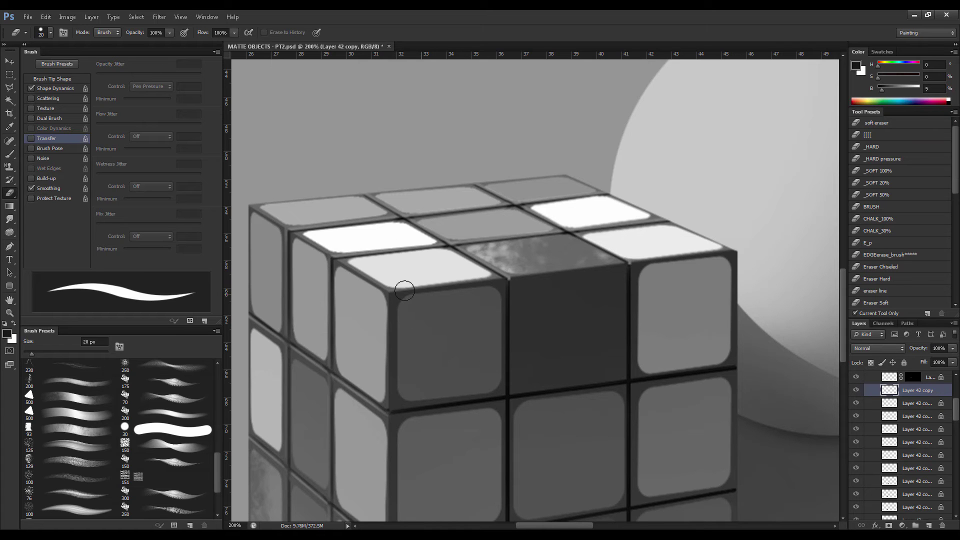
pyautogui.press('[')
pyautogui.press(']')
pyautogui.moveTo(343, 272)
pyautogui.mouseDown()
pyautogui.moveTo(384, 286)
pyautogui.moveTo(369, 271)
pyautogui.moveTo(419, 294)
pyautogui.moveTo(363, 269)
pyautogui.moveTo(419, 291)
pyautogui.moveTo(366, 277)
pyautogui.moveTo(401, 286)
pyautogui.mouseUp()
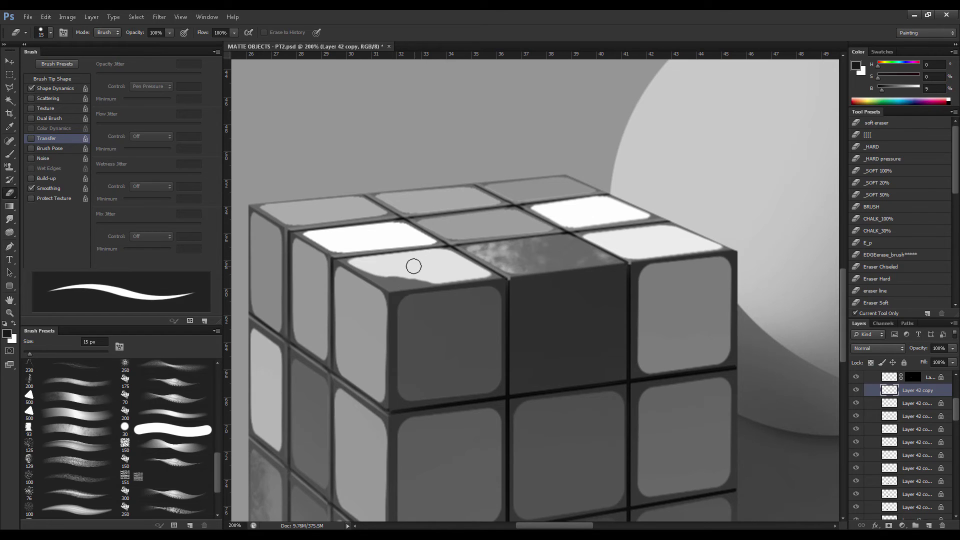
# Sample the tile's light gray and refine the chipped edge with a small hard brush.
pyautogui.press('b')
pyautogui.keyDown('alt'); pyautogui.click(413, 266); pyautogui.keyUp('alt')
pyautogui.rightClick(344, 243)
pyautogui.doubleClick(393, 310)
pyautogui.press('[')
pyautogui.moveTo(409, 277); pyautogui.dragTo(419, 278)
pyautogui.press('[')
pyautogui.press('[')
pyautogui.press('[')
pyautogui.press('[')
pyautogui.press('[')
pyautogui.press('[')
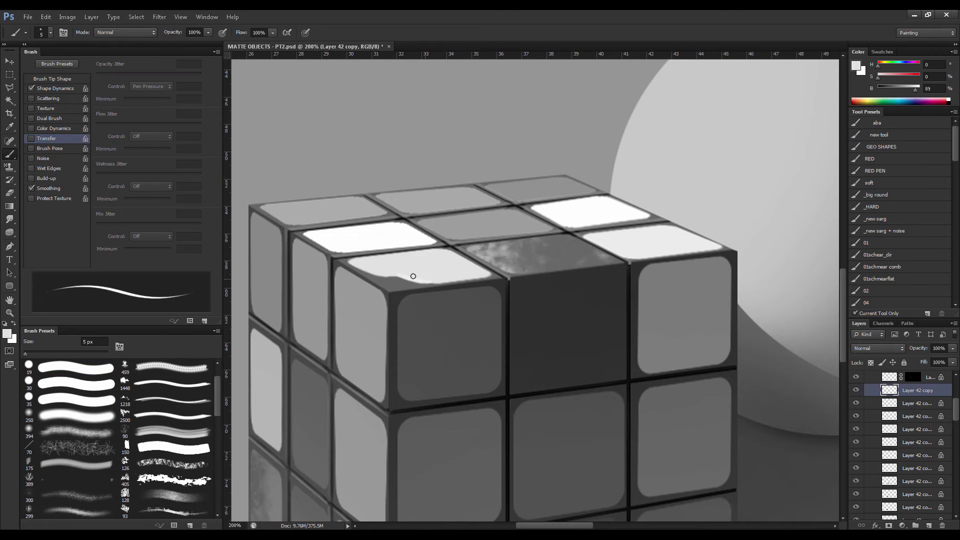
pyautogui.press(']')
pyautogui.press(']')
pyautogui.press(']')
pyautogui.press(']')
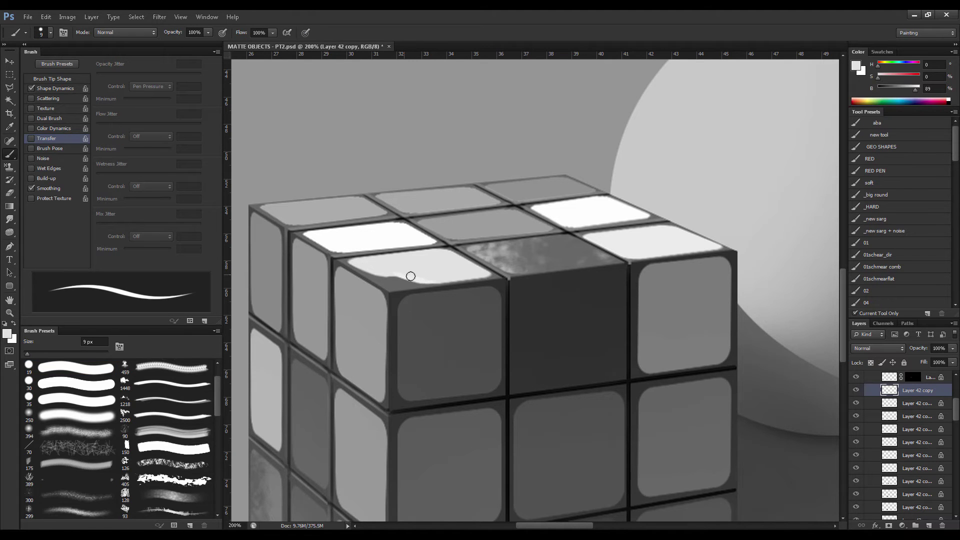
pyautogui.press(']')
# Lock the tile layer's transparent pixels, sample the gray of a neighbouring top tile, and brighten the chipped tile with Levels.
pyautogui.press('/')
pyautogui.keyDown('alt'); pyautogui.click(484, 220); pyautogui.keyUp('alt')
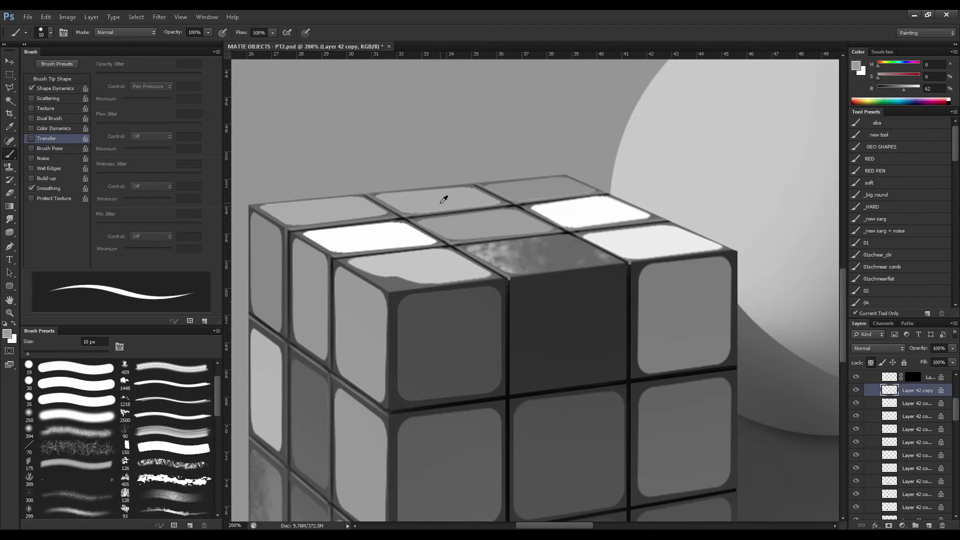
pyautogui.hotkey('ctrl', 'alt', 'l')
pyautogui.moveTo(770, 149); pyautogui.dragTo(731, 149)
pyautogui.press('Return')
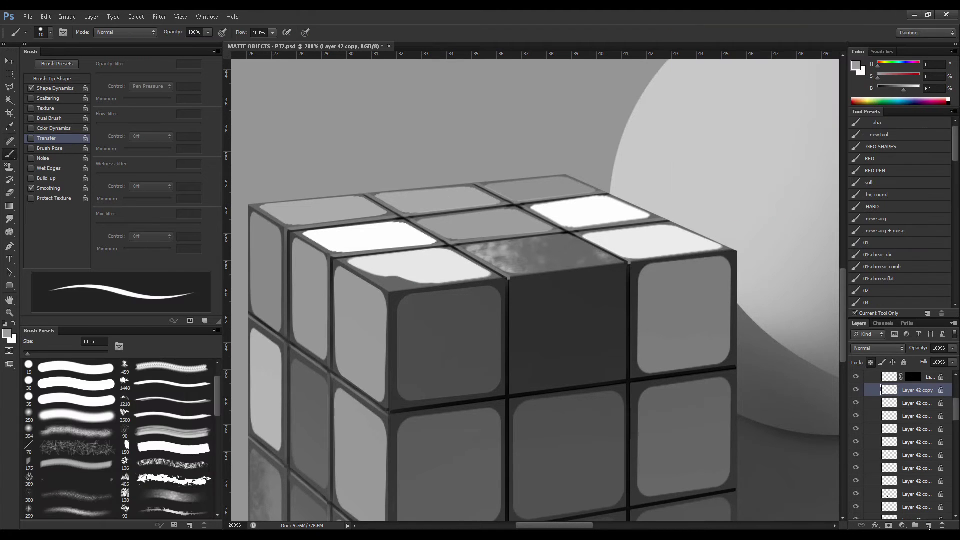
# Add a new layer clipped to Layer 42 copy and reduce the brush to 6 px.
pyautogui.click(929, 525)
pyautogui.hotkey('ctrl', 'alt', 'g')
pyautogui.press('[')
pyautogui.press('[')
pyautogui.press('[')
pyautogui.press('[')
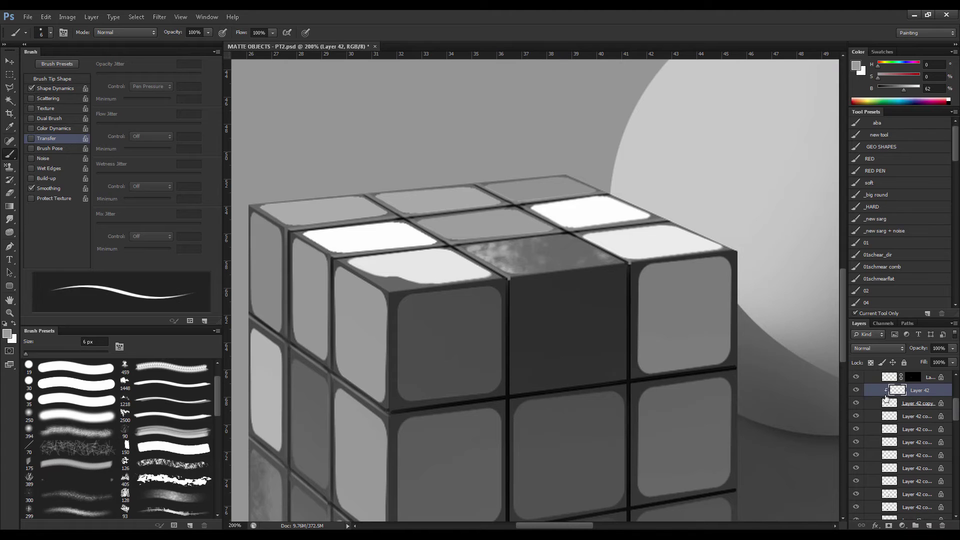
pyautogui.moveTo(899, 389)
pyautogui.mouseDown()
pyautogui.moveTo(901, 377)
pyautogui.moveTo(903, 395)
pyautogui.mouseUp()
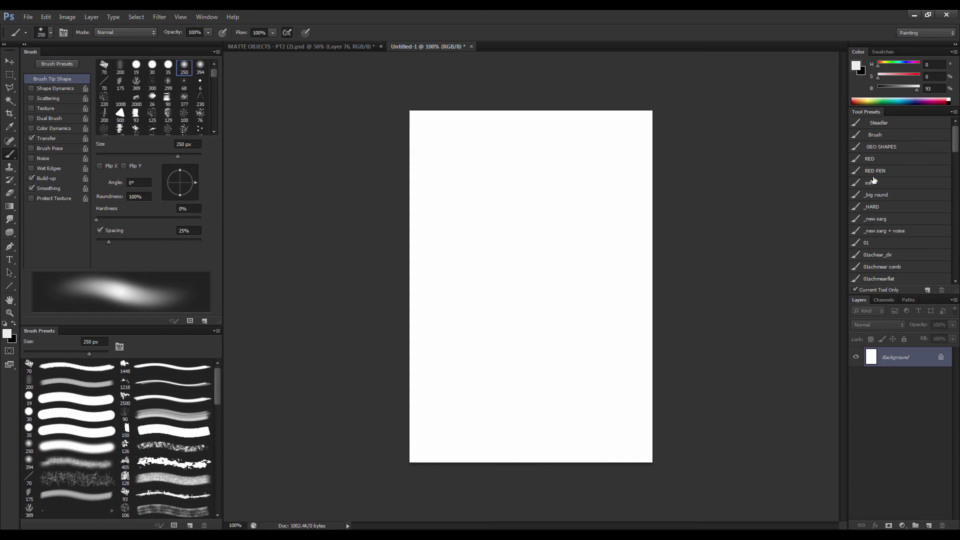
# In the blank document, choose the RED PEN brush preset, reset the colours to black and white, and enlarge the tip.
pyautogui.click(874, 172)
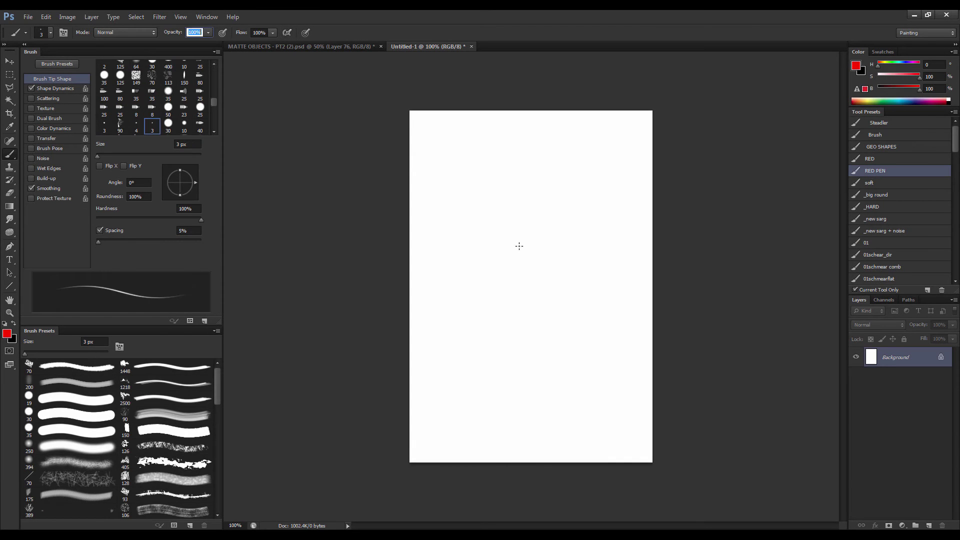
pyautogui.press('d')
pyautogui.press(']')
# Try black strokes across the blank page at different brush sizes and undo each one.
pyautogui.moveTo(471, 250); pyautogui.dragTo(632, 251)
pyautogui.hotkey('ctrl', 'z')
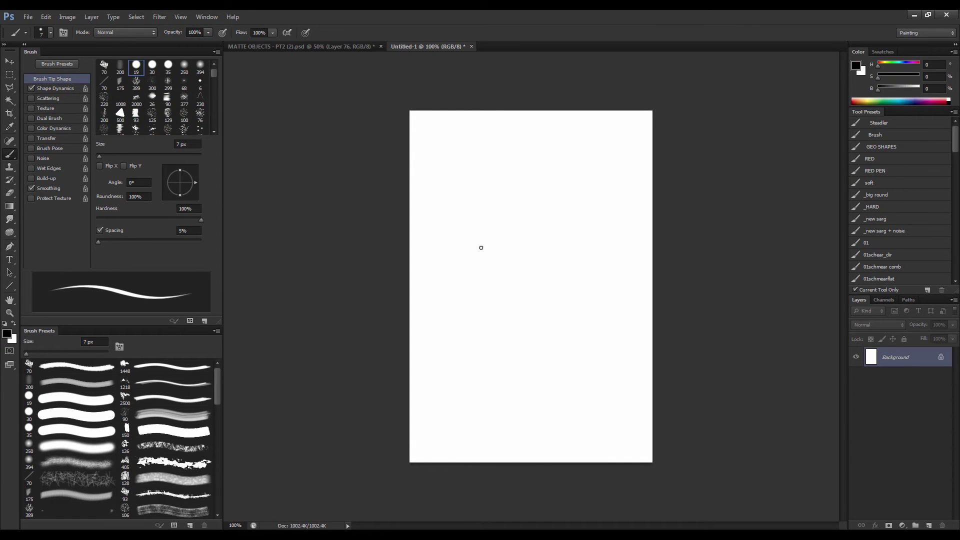
pyautogui.press('[')
pyautogui.moveTo(470, 248)
pyautogui.mouseDown()
pyautogui.moveTo(498, 226)
pyautogui.moveTo(573, 195)
pyautogui.mouseUp()
pyautogui.hotkey('ctrl', 'z')
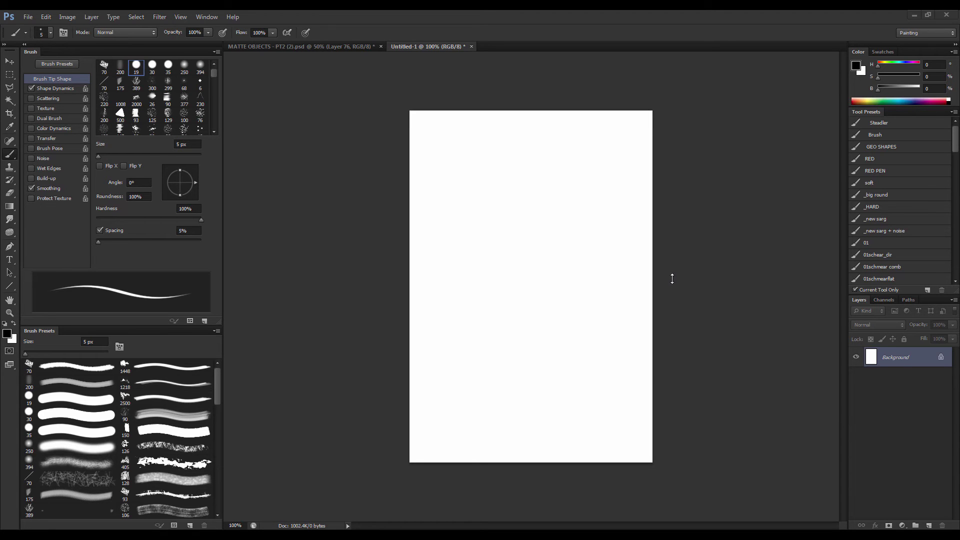
# Draw a short slanted black stroke on the Background and cap its upper end with a 15 px dot.
pyautogui.press('z')
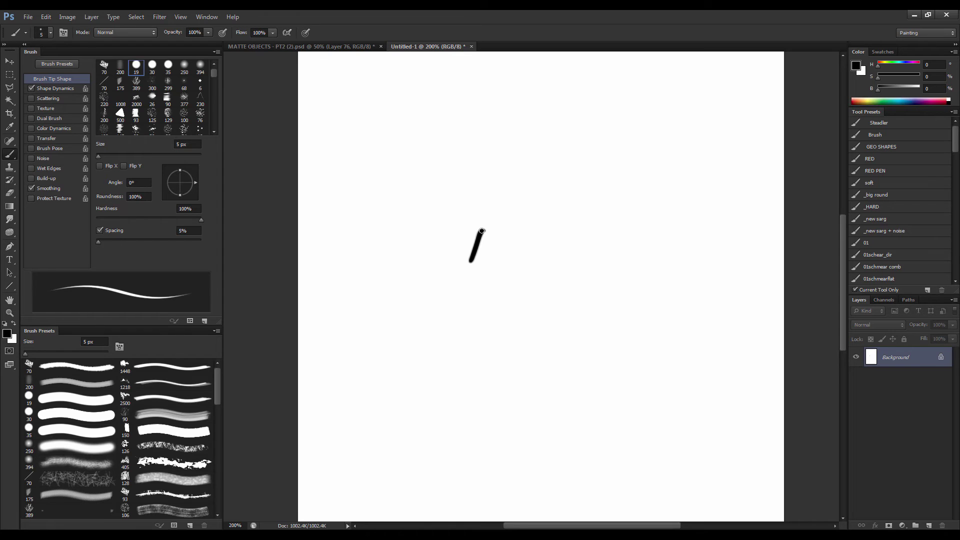
pyautogui.press(']')
pyautogui.press(']')
pyautogui.press(']')
pyautogui.press(']')
pyautogui.click(482, 231)
pyautogui.press('.')
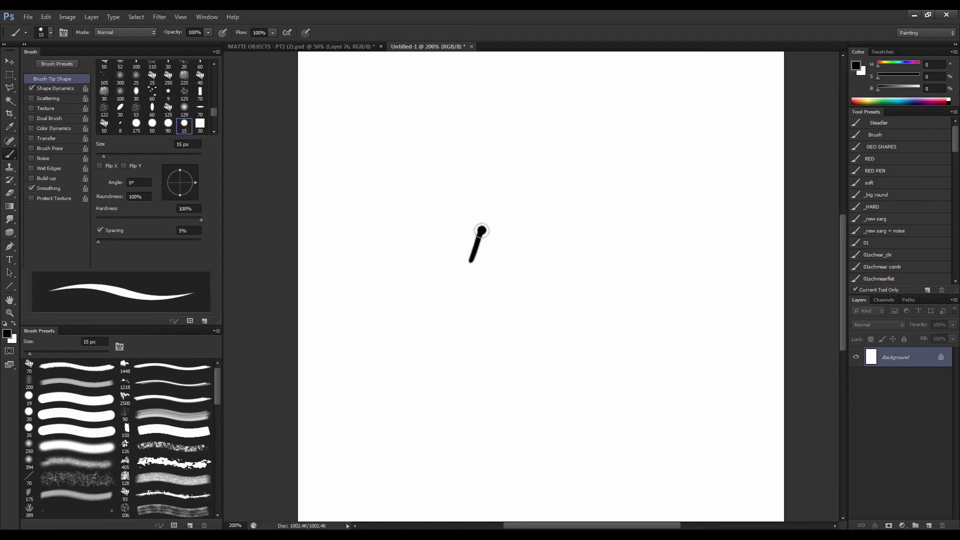
# Discard the duplicated background layer and fill the Background with white to clear the marks.
pyautogui.hotkey('ctrl', 'j')
pyautogui.press('v')
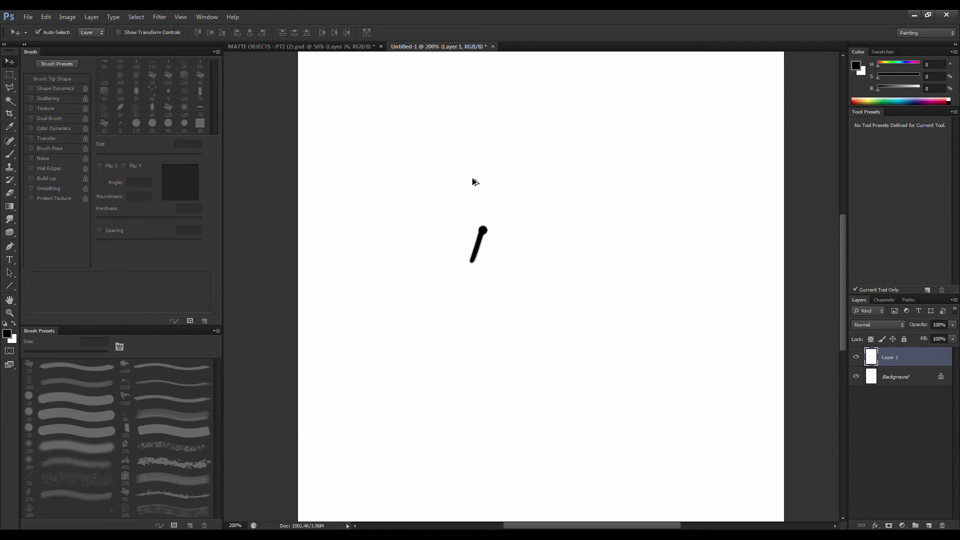
pyautogui.hotkey('ctrl', 'alt', 'z')
pyautogui.hotkey('ctrl', 'alt', 'z')
pyautogui.hotkey('alt', 'BackSpace')
pyautogui.hotkey('ctrl', 'BackSpace')
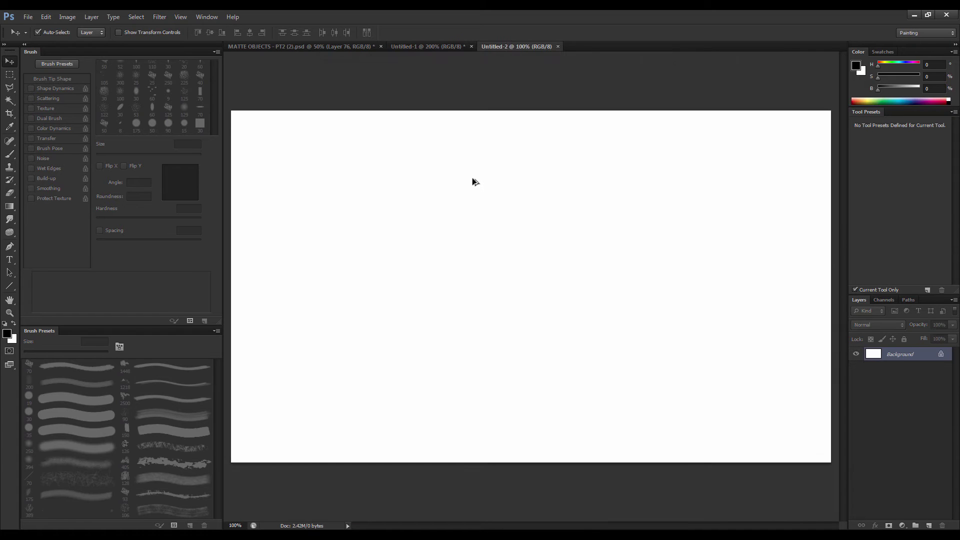
pyautogui.hotkey('ctrl', 'w')
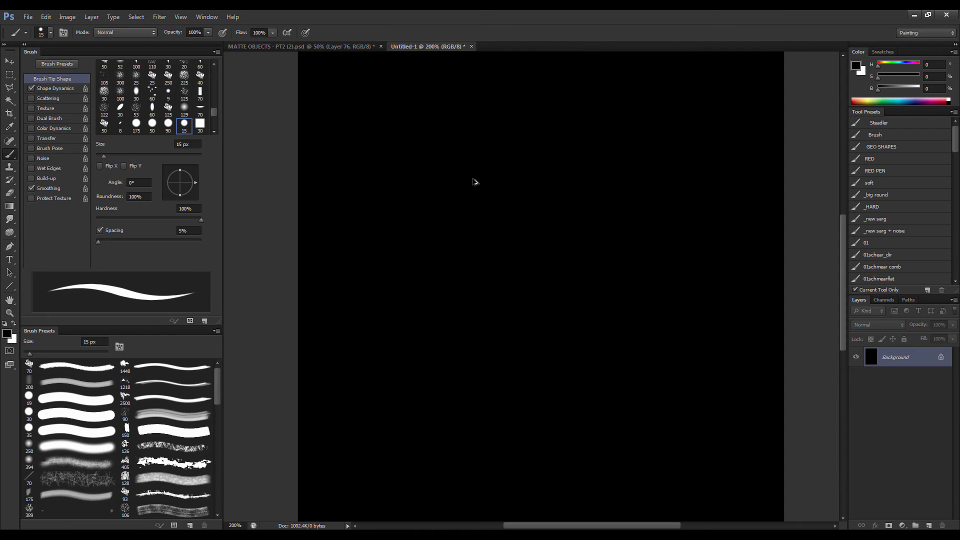
pyautogui.hotkey('ctrl', 'BackSpace')
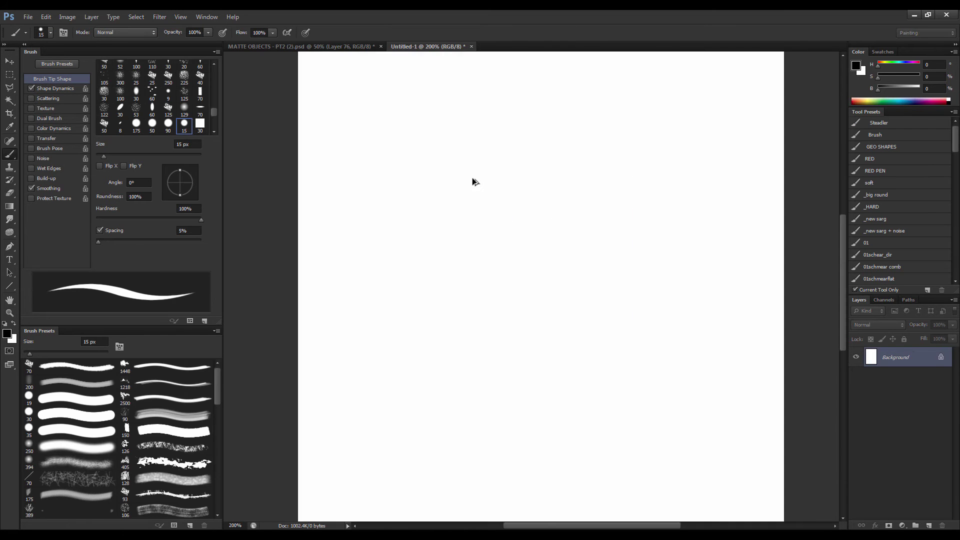
# Add a new layer and draw a short slanted black stroke on it with a brush of about 7 px.
pyautogui.hotkey('ctrl', 'shift', 'alt', 'n')
pyautogui.press('[')
pyautogui.press('[')
pyautogui.press('[')
pyautogui.press('[')
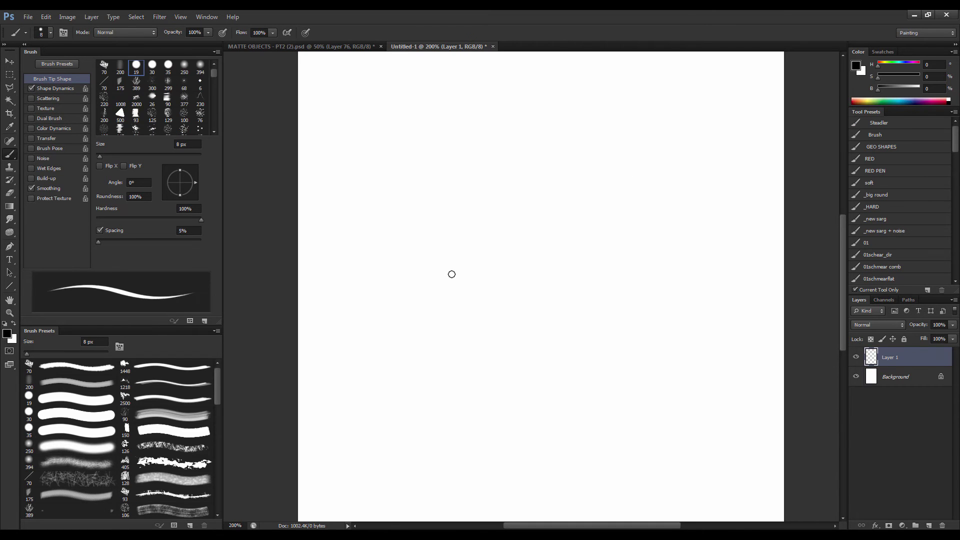
pyautogui.moveTo(450, 273)
pyautogui.mouseDown()
pyautogui.moveTo(460, 220)
pyautogui.moveTo(465, 271)
pyautogui.moveTo(468, 250)
pyautogui.mouseUp()
pyautogui.hotkey('ctrl', 'z')
pyautogui.hotkey('ctrl', 'z')
pyautogui.hotkey('ctrl', 'z')
pyautogui.moveTo(476, 216); pyautogui.dragTo(468, 255)
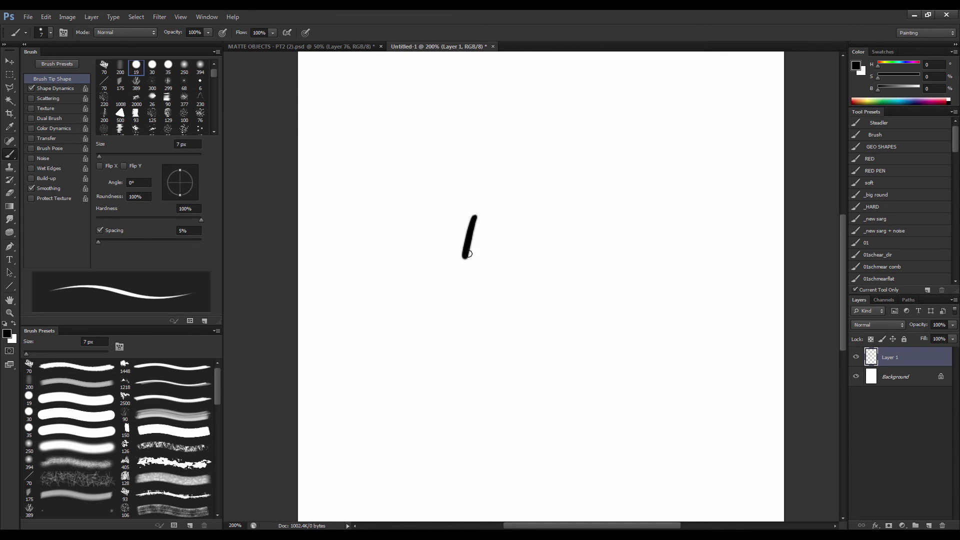
# Enlarge the brush and dab a round head on the upper end of the slanted stroke.
pyautogui.press(']')
pyautogui.press(']')
pyautogui.press(']')
pyautogui.press(']')
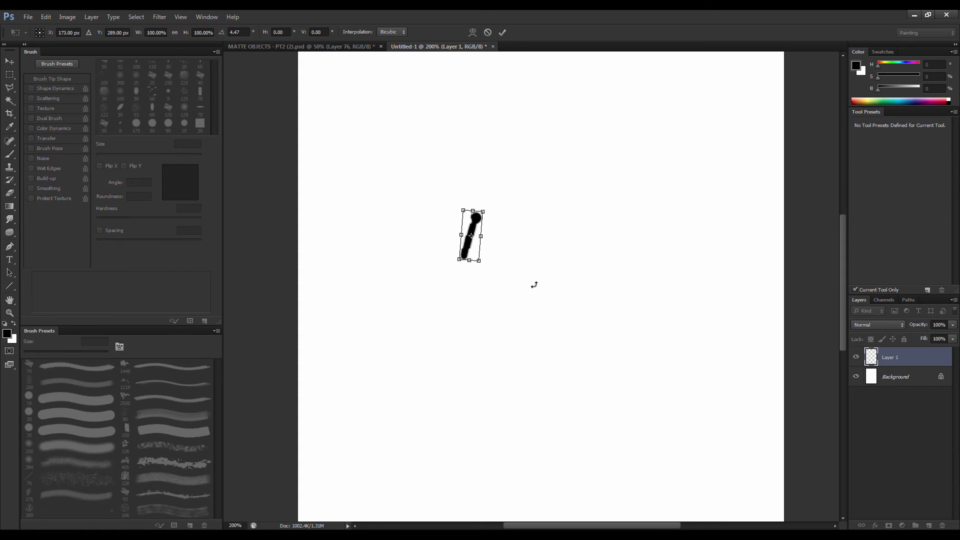
# Thicken the shaft of the stroke with a 9 px brush and enlarge the tip to 20 px.
pyautogui.press('[')
pyautogui.press('[')
pyautogui.press('[')
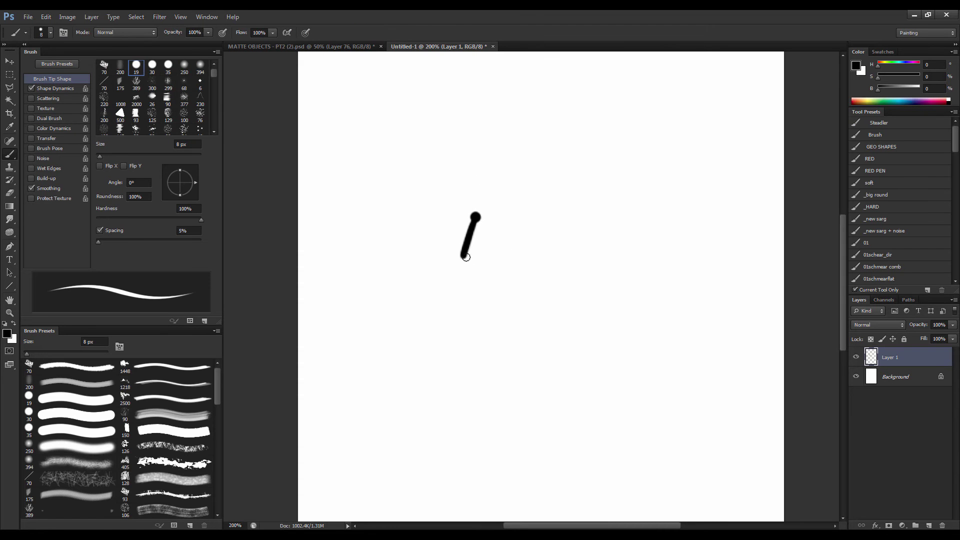
pyautogui.press(']')
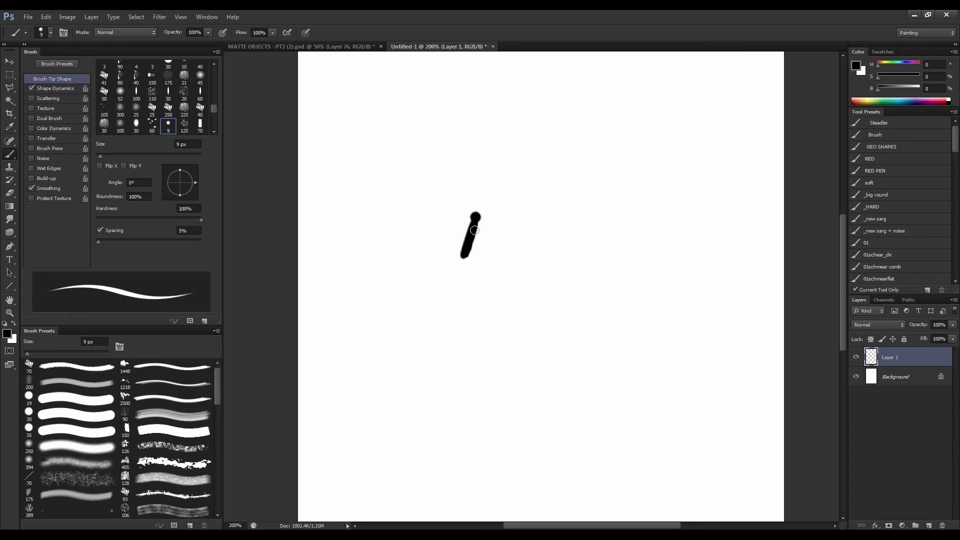
pyautogui.press(']')
pyautogui.press(']')
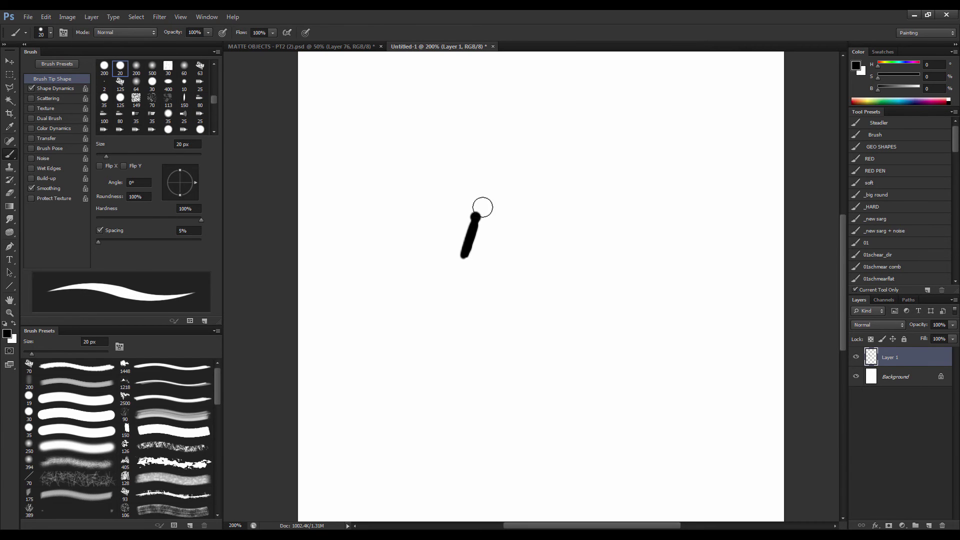
# Warp the slanted black stroke into a slight curve and apply the transformation.
pyautogui.hotkey('ctrl', 't')
pyautogui.rightClick(480, 227)
pyautogui.click(495, 306)
pyautogui.moveTo(469, 237); pyautogui.dragTo(472, 235)
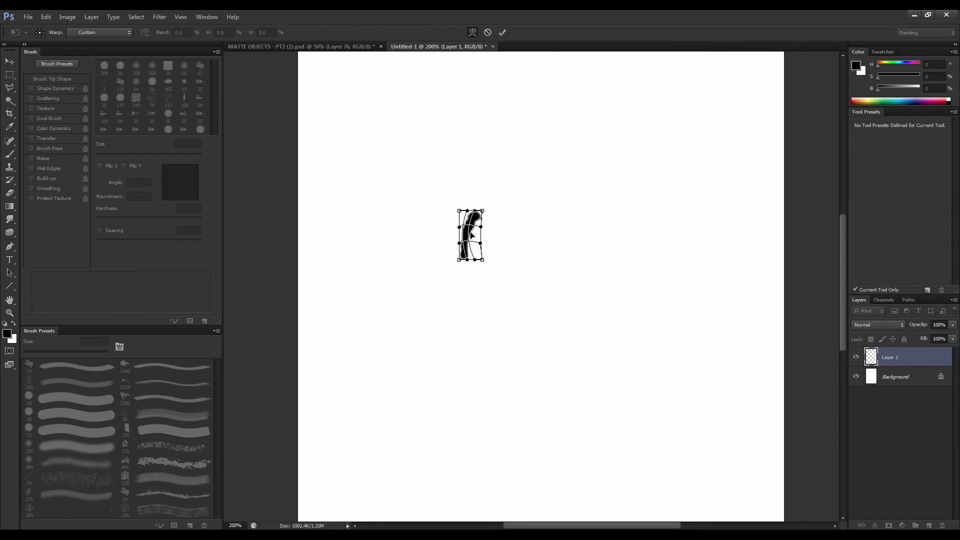
pyautogui.press('Return')
# Refine the curved stroke's lower end with the _HARD eraser at 7 px and an 8 px brush, and its round head at 15 px.
pyautogui.press('e')
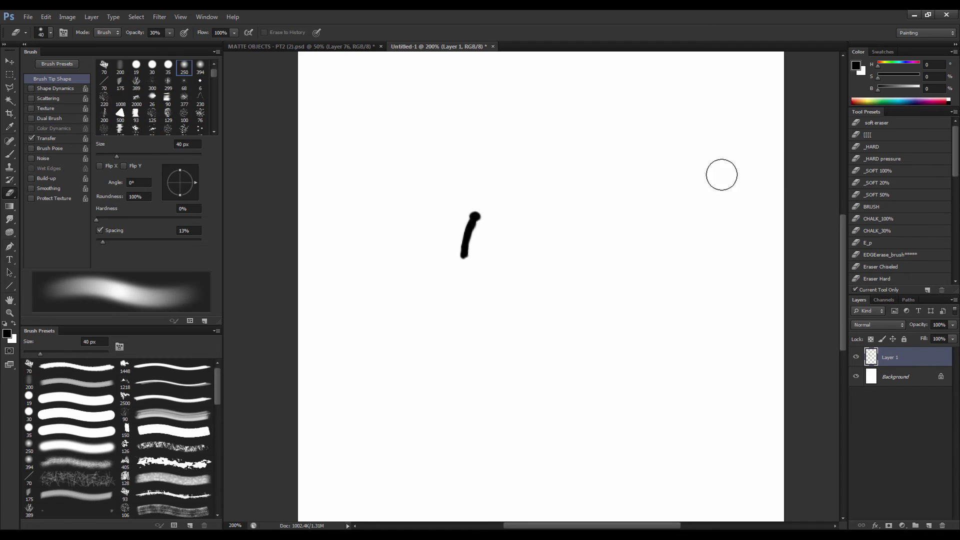
pyautogui.click(870, 148)
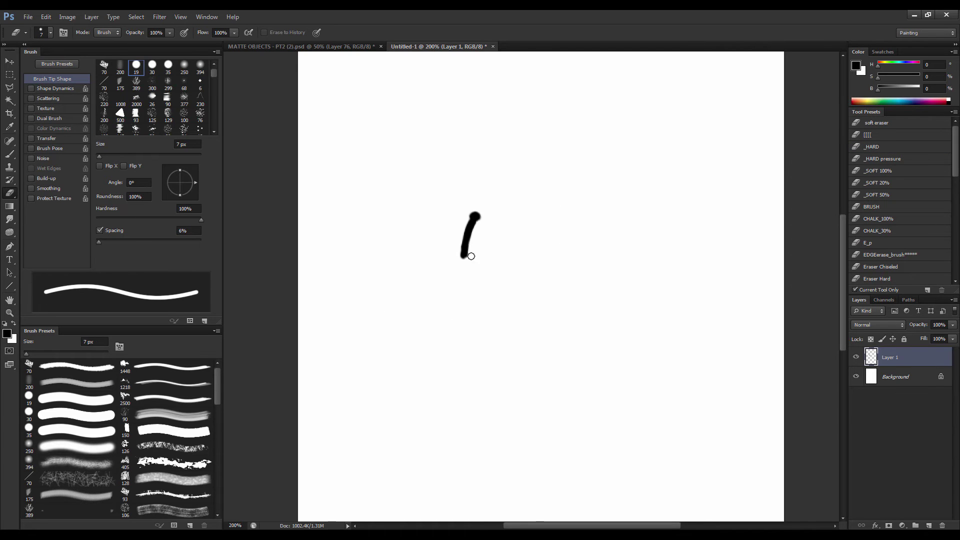
pyautogui.press('b')
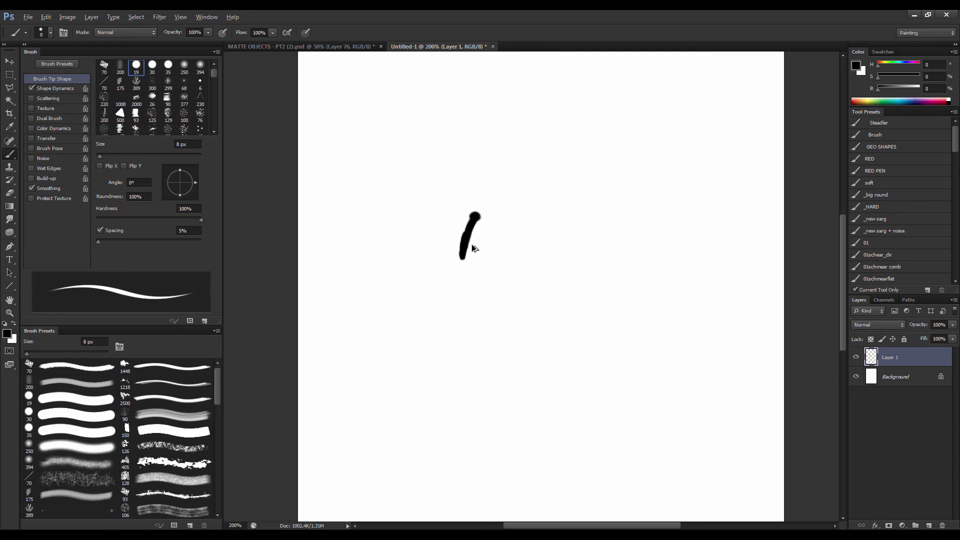
pyautogui.press('[')
pyautogui.press(']')
pyautogui.press(']')
pyautogui.press(']')
pyautogui.press(']')
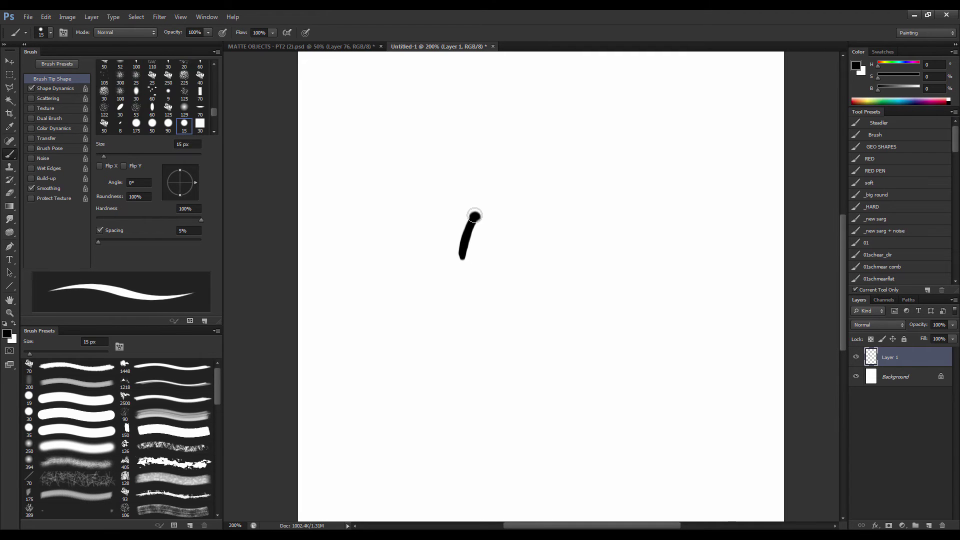
# Duplicate the curved stroke layer and flip the copy vertically.
pyautogui.hotkey('ctrl', 'j')
pyautogui.hotkey('ctrl', 't')
pyautogui.rightClick(478, 225)
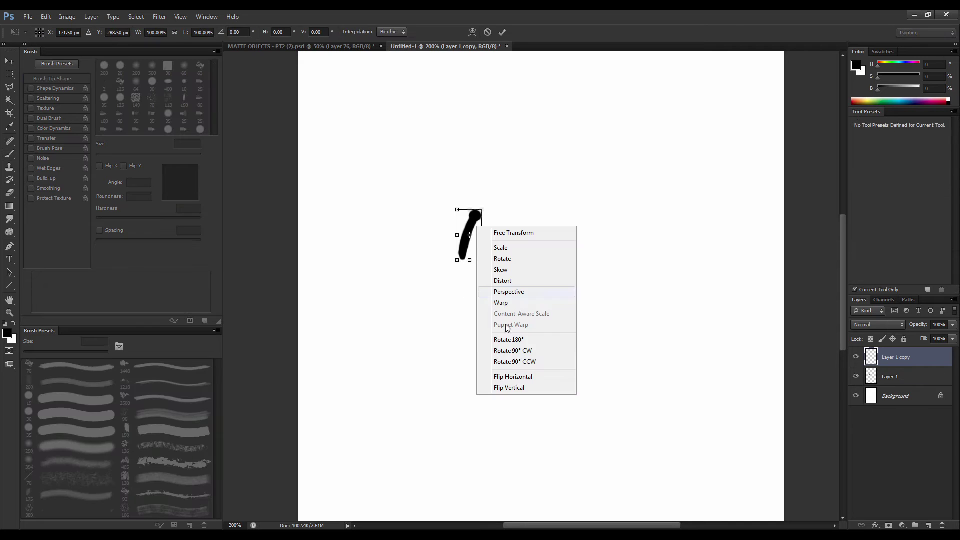
pyautogui.click(510, 388)
pyautogui.press('Return')
# Move the flipped copy below and to the right of the original stroke to form a staggered stitch pair.
pyautogui.press('v')
pyautogui.hotkey('shift', 'Down')
pyautogui.hotkey('shift', 'Down')
pyautogui.hotkey('shift', 'Down')
pyautogui.hotkey('shift', 'Down')
pyautogui.hotkey('shift', 'Down')
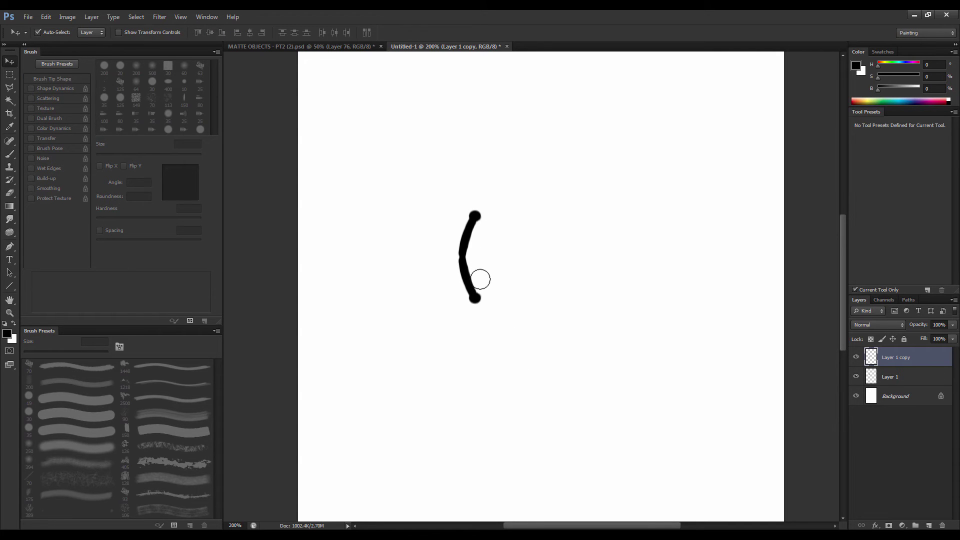
pyautogui.hotkey('shift', 'Right')
pyautogui.hotkey('shift', 'Right')
pyautogui.hotkey('shift', 'Right')
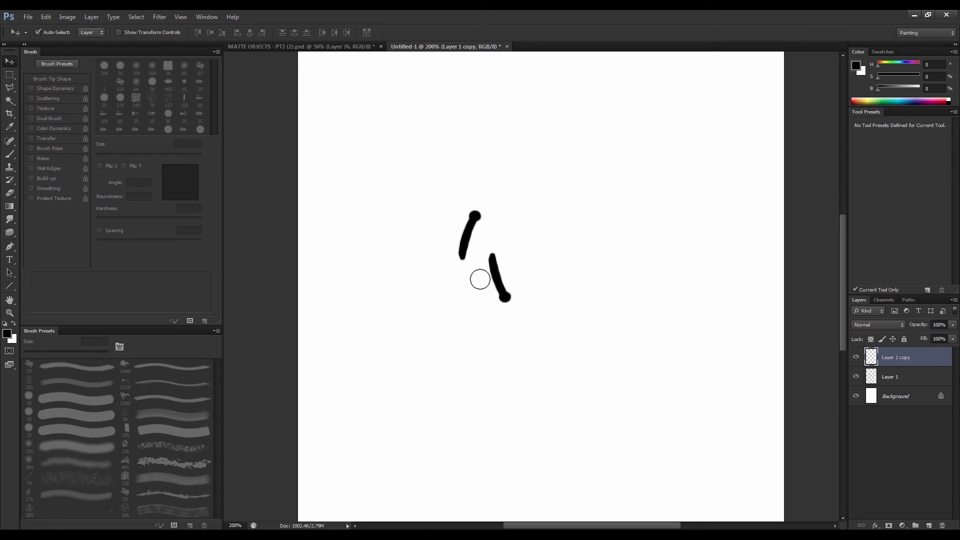
# Merge the flipped copy into Layer 1 and crop the canvas closely around the two stitch marks.
pyautogui.hotkey('ctrl', 'e')
pyautogui.click(46, 16)
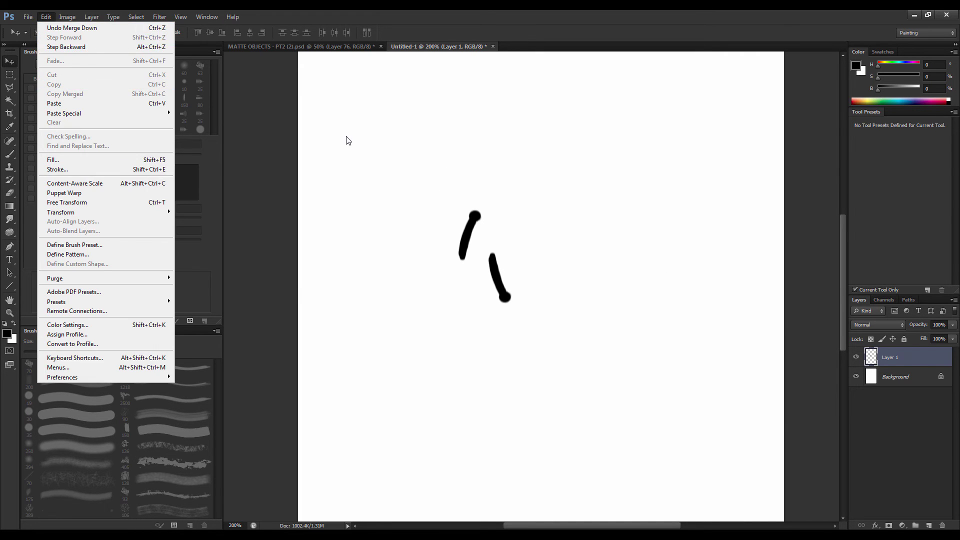
pyautogui.press('Escape')
pyautogui.press('c')
pyautogui.moveTo(407, 165); pyautogui.dragTo(574, 344)
pyautogui.press('Return')
# Define the cropped pair of stitch marks as a brush preset with the default name.
pyautogui.click(67, 17)
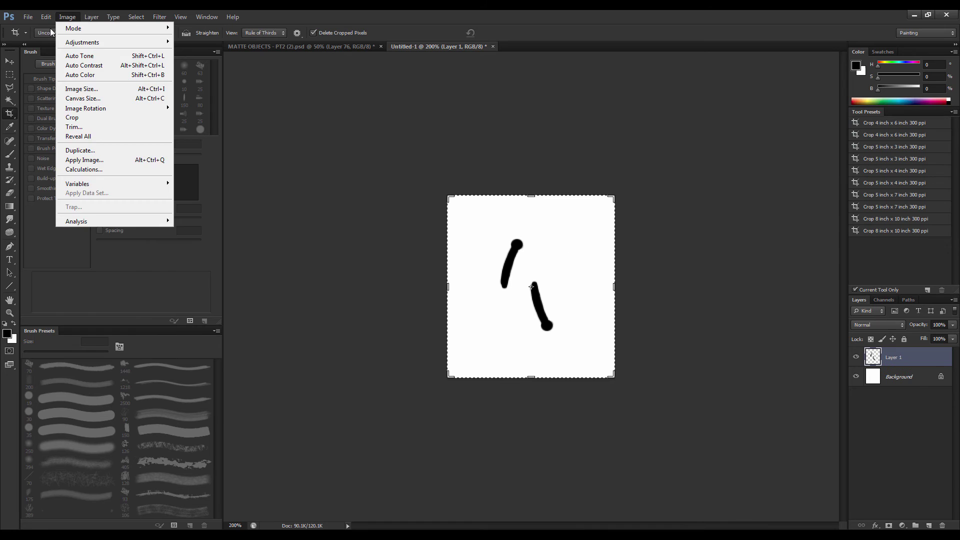
pyautogui.click(93, 248)
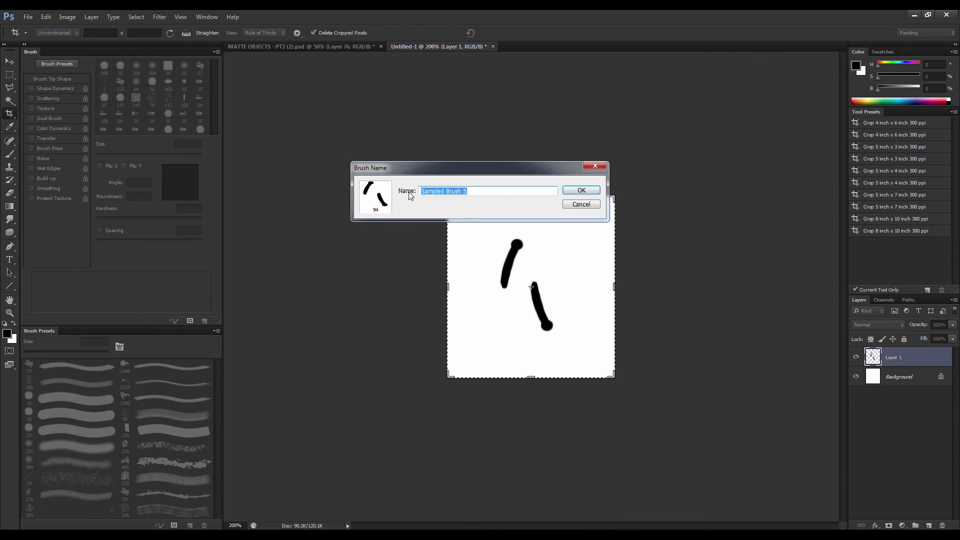
pyautogui.press('Return')
# Create a new default document, select the new 94 px stitch brush, and try a stroke before undoing it.
pyautogui.hotkey('ctrl', 'n')
pyautogui.press('Return')
pyautogui.press('b')
pyautogui.rightClick(544, 226)
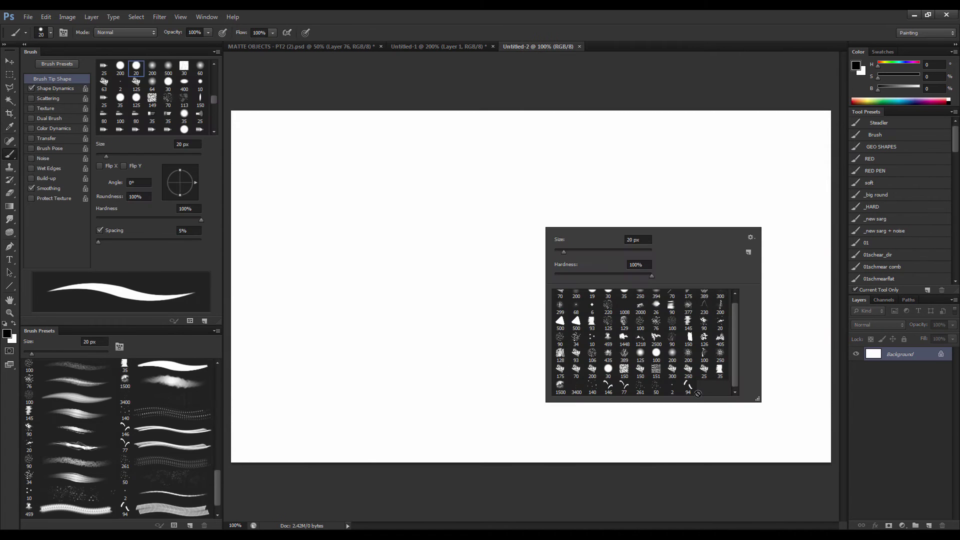
pyautogui.click(628, 383)
pyautogui.moveTo(325, 339); pyautogui.dragTo(596, 260)
pyautogui.hotkey('ctrl', 'z')
# Set the stitch brush's angle control to follow the stroke direction, then try a stroke and undo it.
pyautogui.click(55, 89)
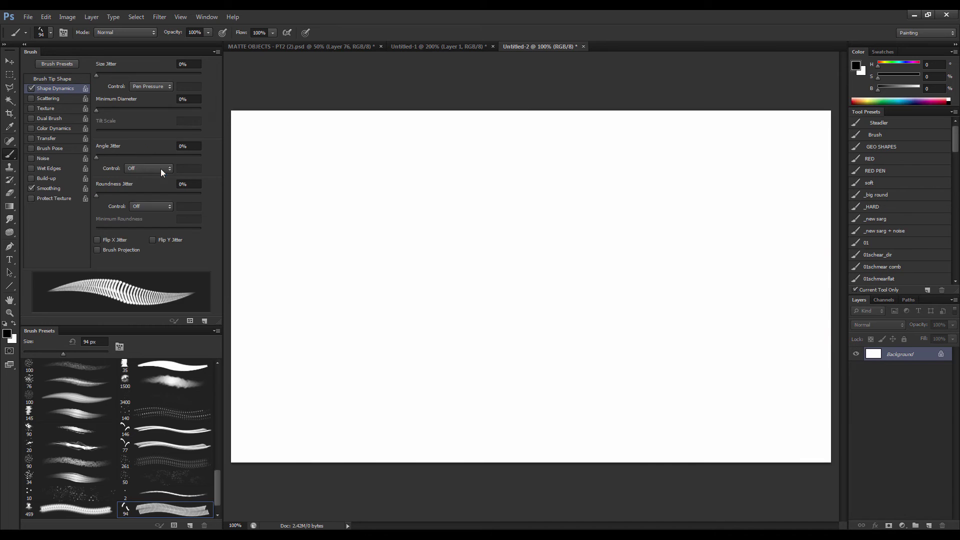
pyautogui.click(148, 168)
pyautogui.click(143, 233)
pyautogui.click(52, 79)
pyautogui.moveTo(338, 243)
pyautogui.mouseDown()
pyautogui.moveTo(489, 242)
pyautogui.moveTo(634, 290)
pyautogui.mouseUp()
pyautogui.hotkey('ctrl', 'z')
# Reduce the stitch brush to 70 px and widen its spacing to 97%.
pyautogui.press('[')
pyautogui.press('[')
pyautogui.press('[')
pyautogui.moveTo(109, 242); pyautogui.dragTo(147, 242)
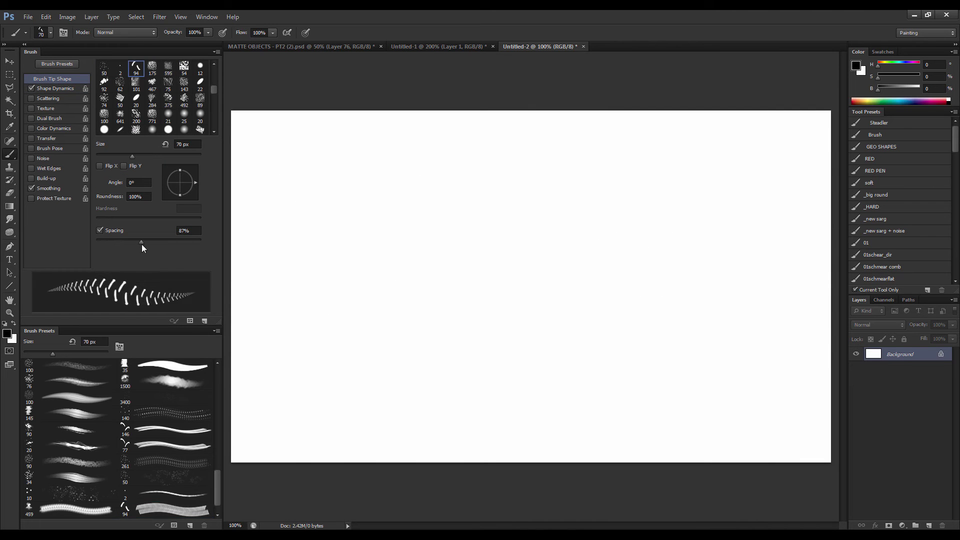
# Try curved stitch strokes at different brush sizes on the blank canvas, undoing each one.
pyautogui.moveTo(280, 260); pyautogui.dragTo(600, 215)
pyautogui.hotkey('ctrl', 'z')
pyautogui.press('[')
pyautogui.moveTo(349, 293); pyautogui.dragTo(520, 310)
pyautogui.press(']')
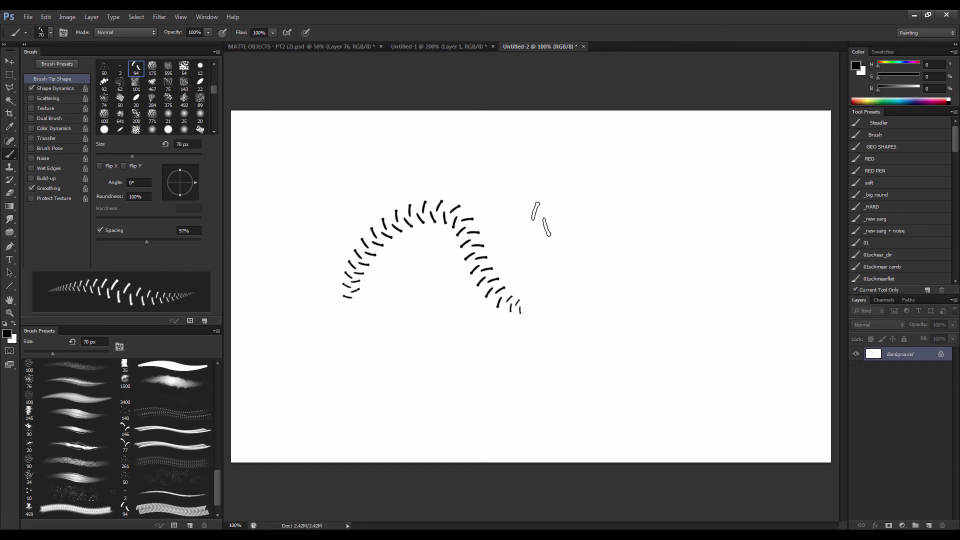
pyautogui.hotkey('ctrl', 'z')
pyautogui.moveTo(369, 296)
pyautogui.mouseDown()
pyautogui.moveTo(471, 264)
pyautogui.moveTo(477, 274)
pyautogui.mouseUp()
pyautogui.hotkey('ctrl', 'z')
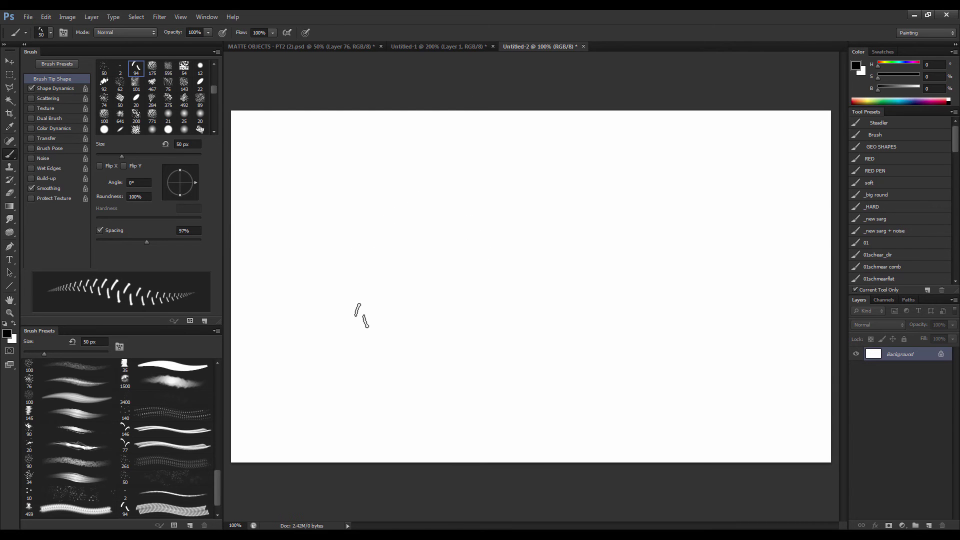
# Draw an arched three-point path with the Pen tool and stroke it with the 50 px stitch brush.
pyautogui.press('p')
pyautogui.moveTo(359, 335); pyautogui.dragTo(373, 274)
pyautogui.moveTo(450, 232)
pyautogui.mouseDown()
pyautogui.moveTo(511, 217)
pyautogui.moveTo(555, 280)
pyautogui.mouseUp()
pyautogui.click(538, 349)
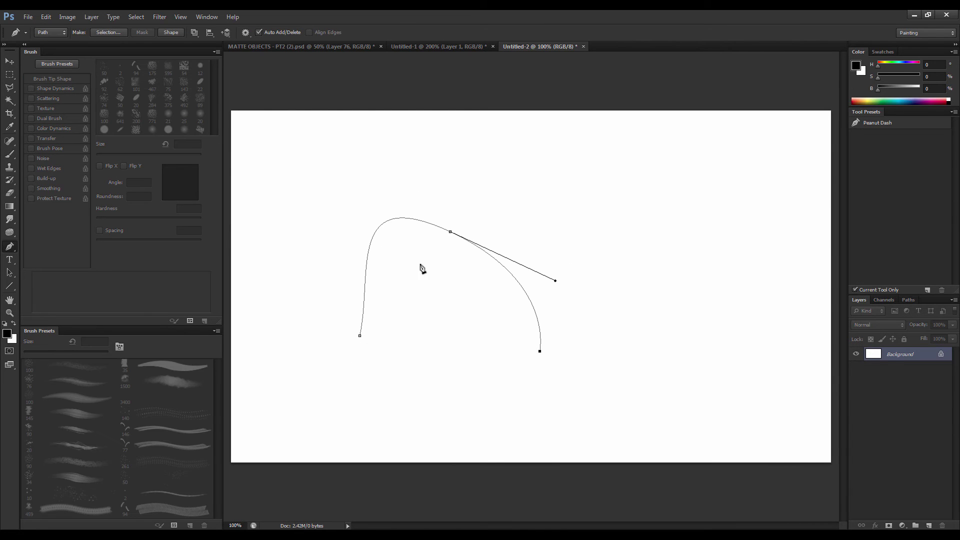
pyautogui.press('b')
pyautogui.press('Return')
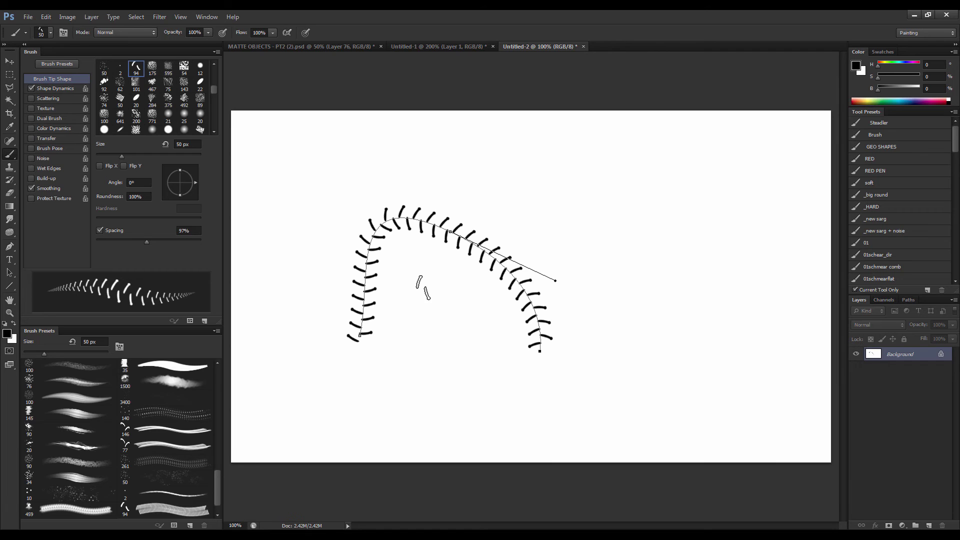
# Undo the stitched path stroke and stroke the same path again with the brush reduced to 35 px.
pyautogui.hotkey('ctrl', 'z')
pyautogui.press('[')
pyautogui.press('[')
pyautogui.press('[')
pyautogui.press('Return')
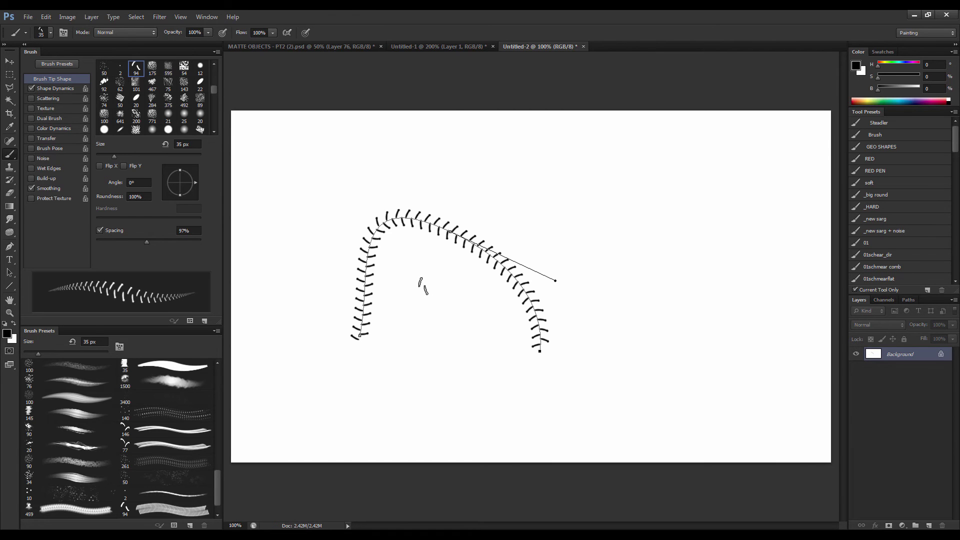
# Save the adjusted 35 px stitch brush as a new brush preset.
pyautogui.rightClick(424, 195)
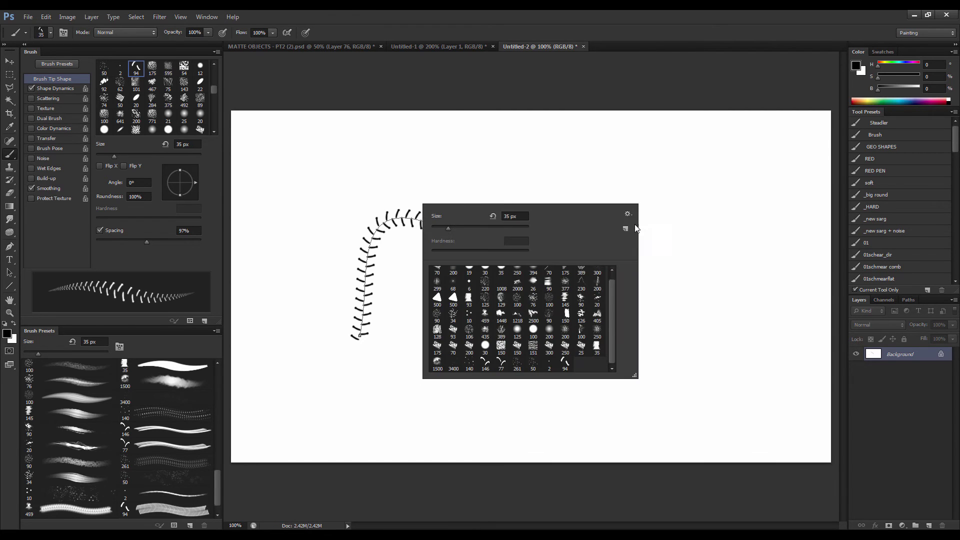
pyautogui.click(628, 223)
pyautogui.press('Return')
pyautogui.press('Return')
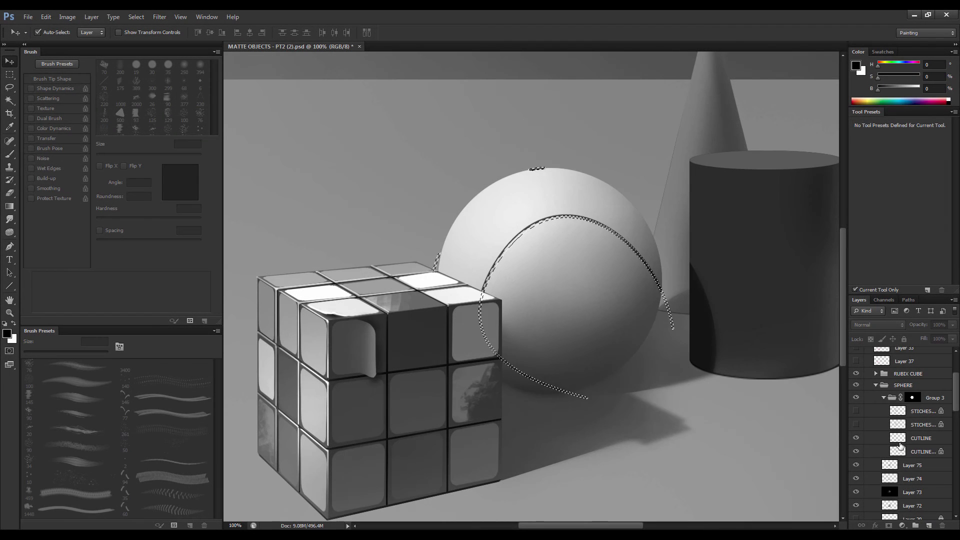
# Try contracting the seam selection on the sphere, then deselect it.
pyautogui.click(136, 16)
pyautogui.moveTo(150, 127)
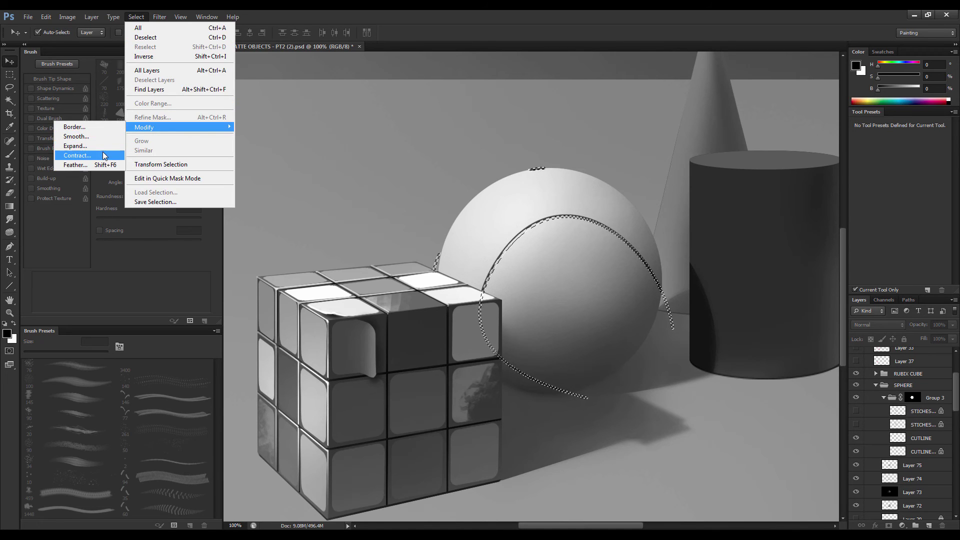
pyautogui.click(77, 155)
pyautogui.click(533, 186)
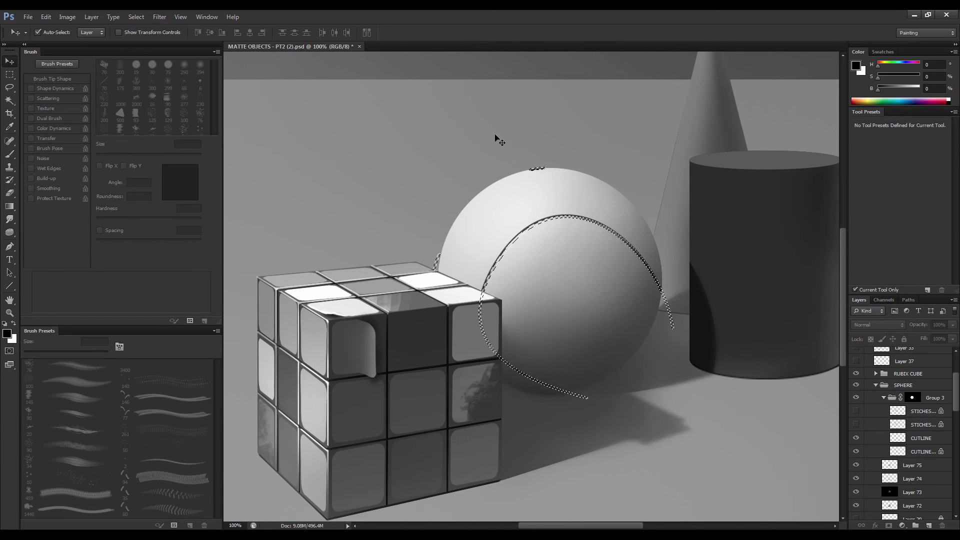
pyautogui.hotkey('ctrl', 'd')
# Lock the transparent pixels of the CUTLINE layer in the SPHERE group.
pyautogui.click(902, 443)
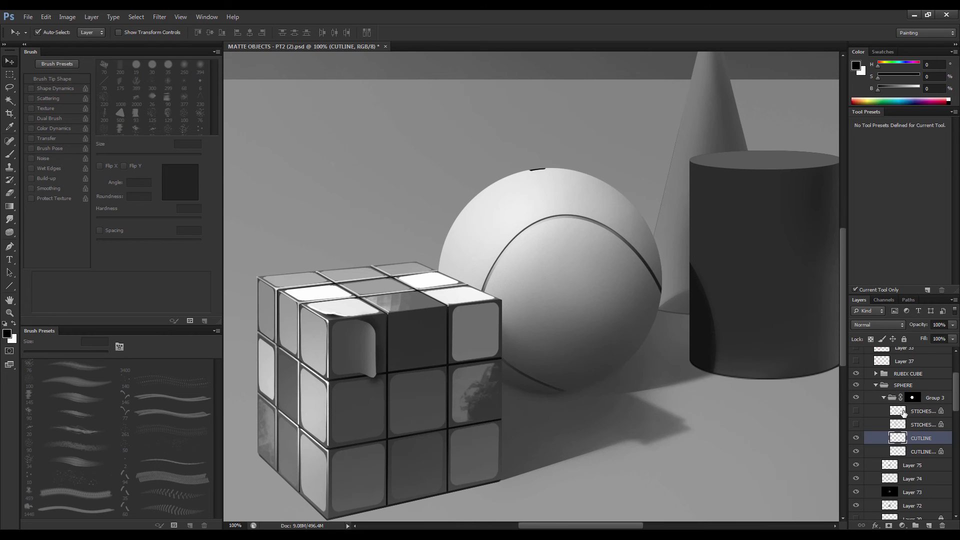
pyautogui.press('/')
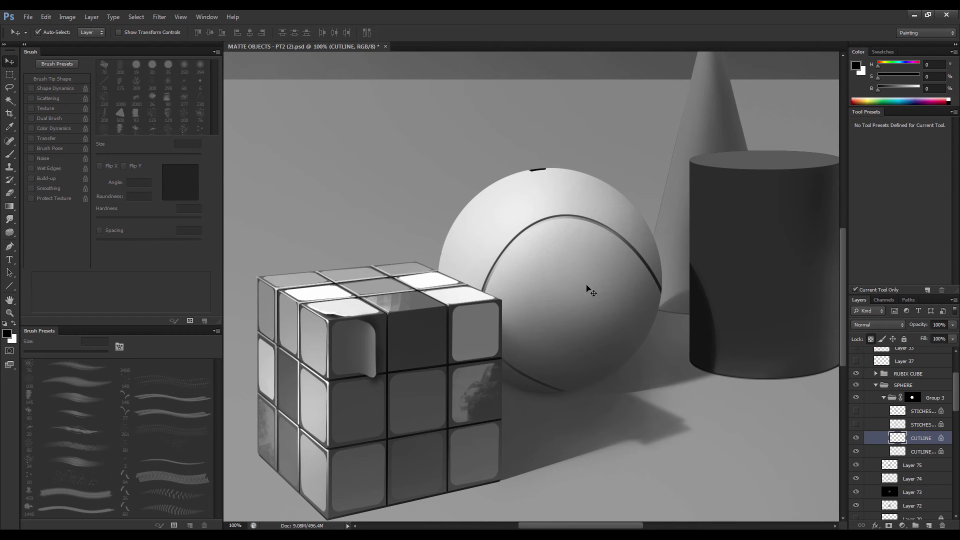
pyautogui.scroll(-1, 587, 289)
pyautogui.press('e')
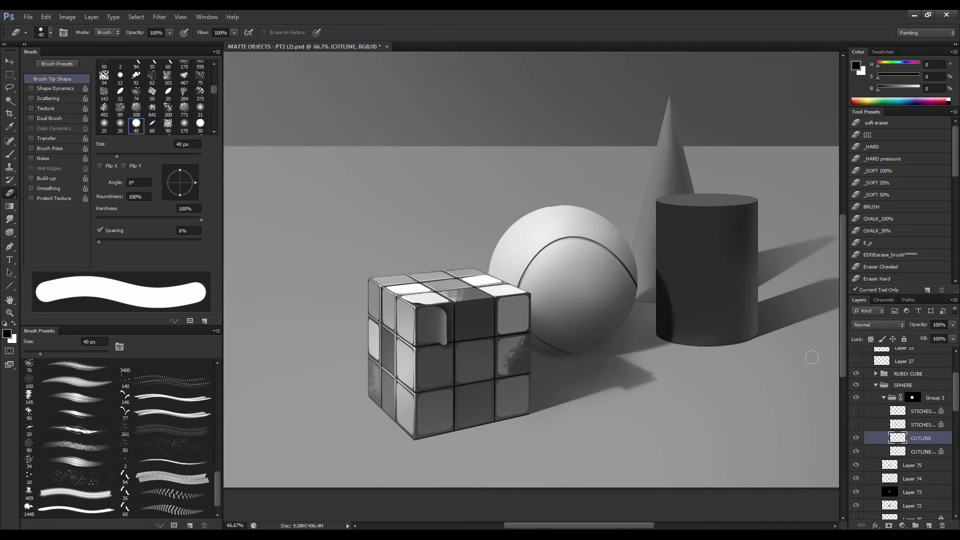
pyautogui.hotkey('alt', '[')
pyautogui.press('/')
pyautogui.hotkey('alt', ']')
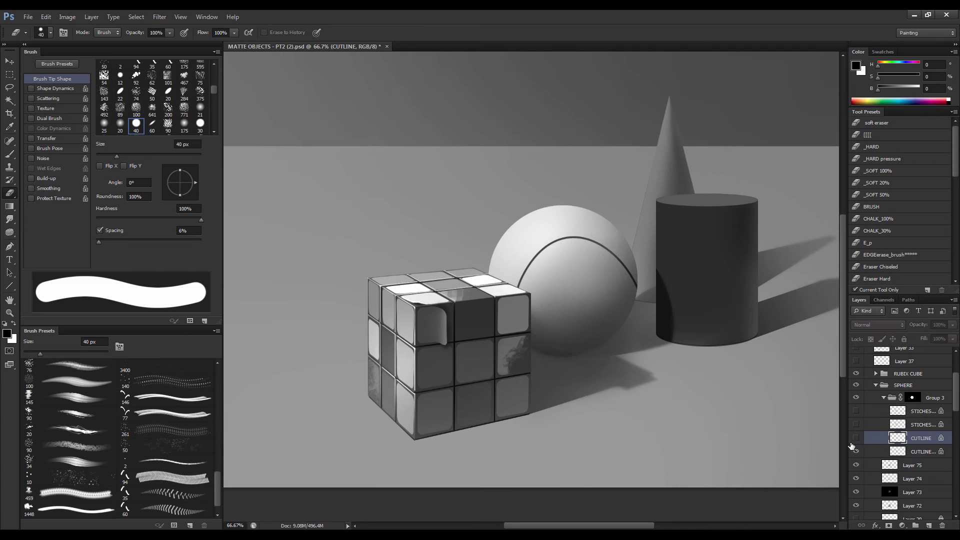
# Set up a soft 70 px brush with a white foreground color for shading the CUTLINE layer.
pyautogui.press('b')
pyautogui.keyDown('alt'); pyautogui.click(526, 231); pyautogui.keyUp('alt')
pyautogui.press(']')
pyautogui.press(']')
pyautogui.press(']')
pyautogui.press('d')
pyautogui.press('x')
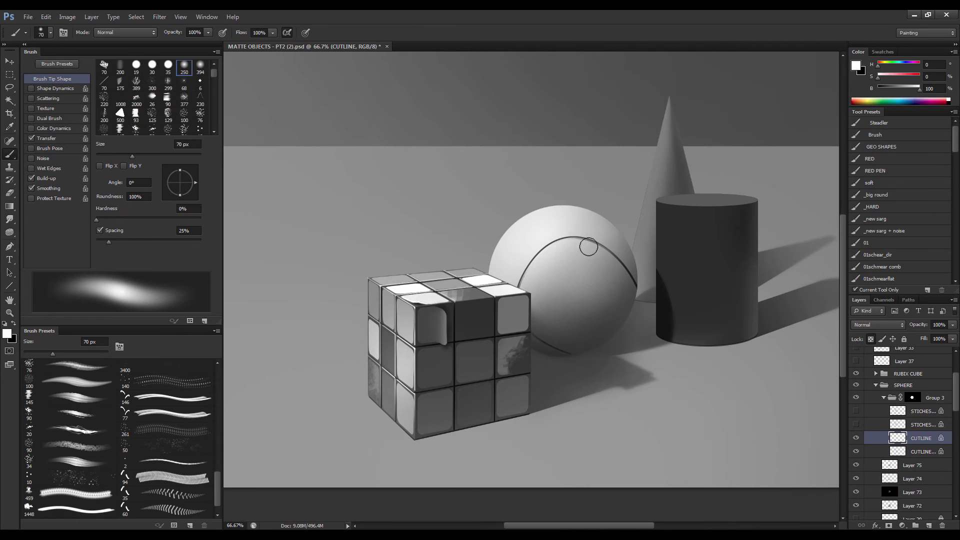
# Shade the seam on the CUTLINE TOP and CUTLINE layers with dark gray sampled from the cylinder, using an 80 to 90 px brush.
pyautogui.hotkey('alt', '[')
pyautogui.keyDown('alt'); pyautogui.click(699, 264); pyautogui.keyUp('alt')
pyautogui.press(']')
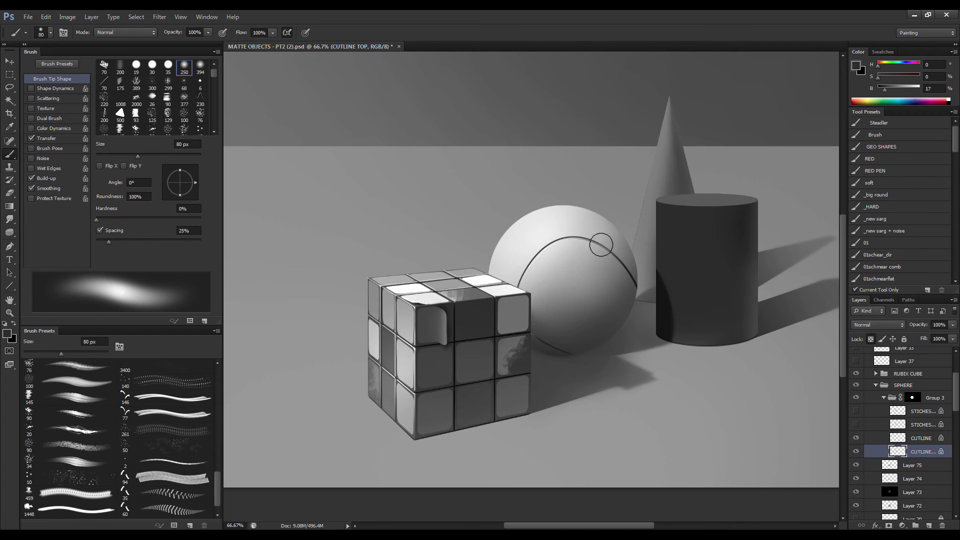
pyautogui.hotkey('alt', ']')
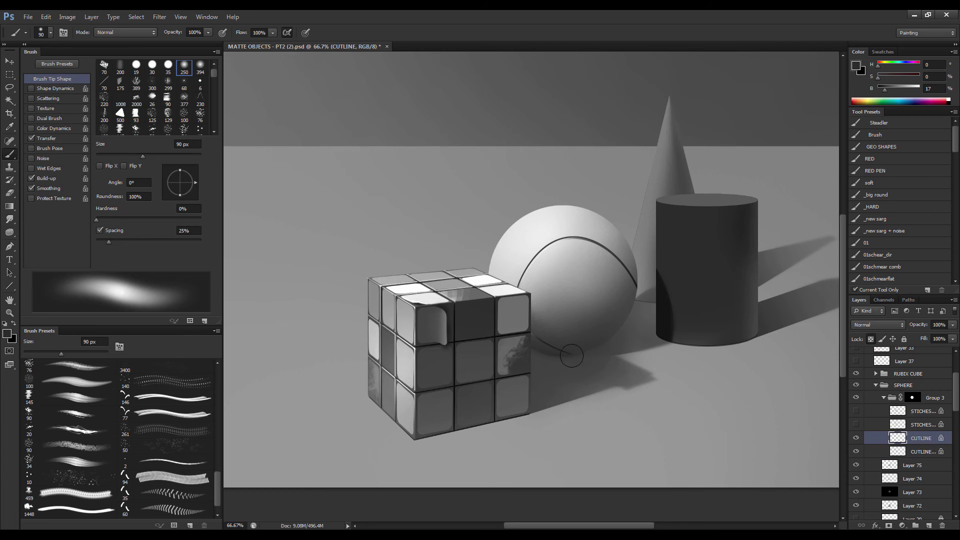
# Work light tone sampled from the sphere into the CUTLINE TOP layer with an 80 px brush.
pyautogui.click(890, 457)
pyautogui.press('[')
pyautogui.keyDown('alt'); pyautogui.click(588, 230); pyautogui.keyUp('alt')
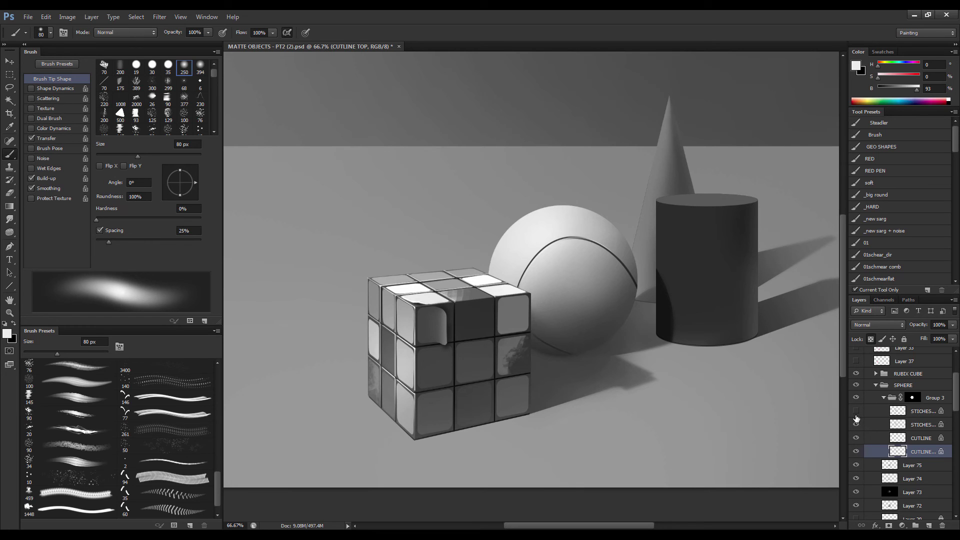
# Show both STICHES layers on the sphere and invert the STICHES TOP layer to white.
pyautogui.moveTo(856, 418); pyautogui.dragTo(856, 429)
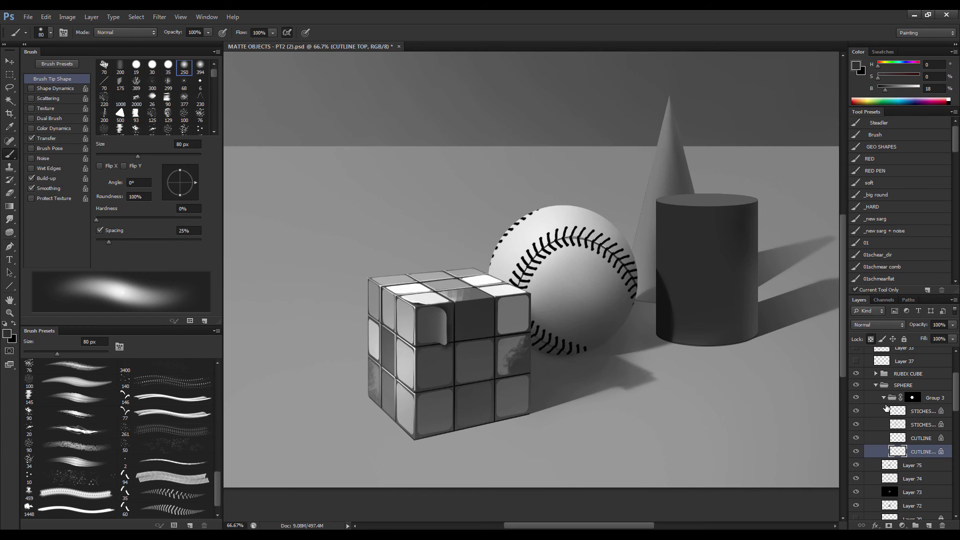
pyautogui.click(880, 425)
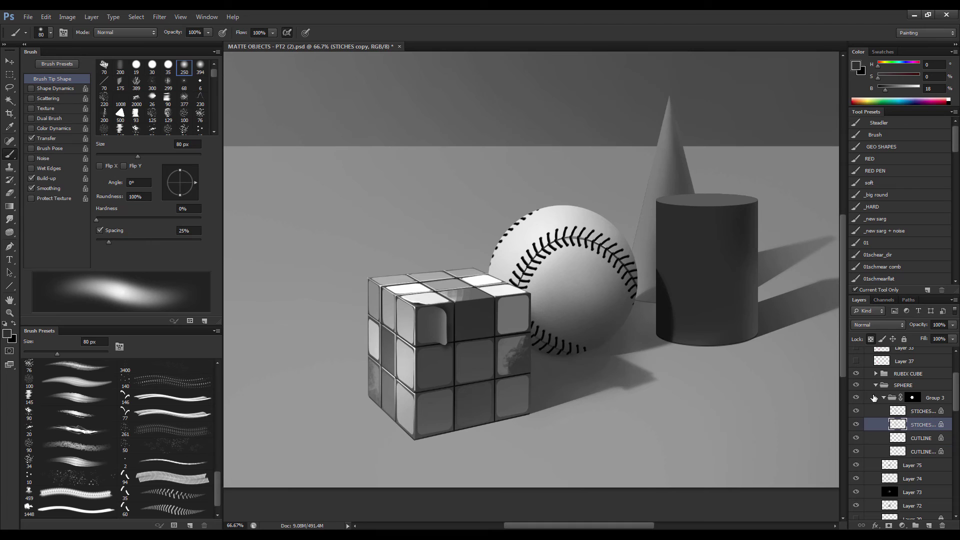
pyautogui.press('d')
pyautogui.click(901, 405)
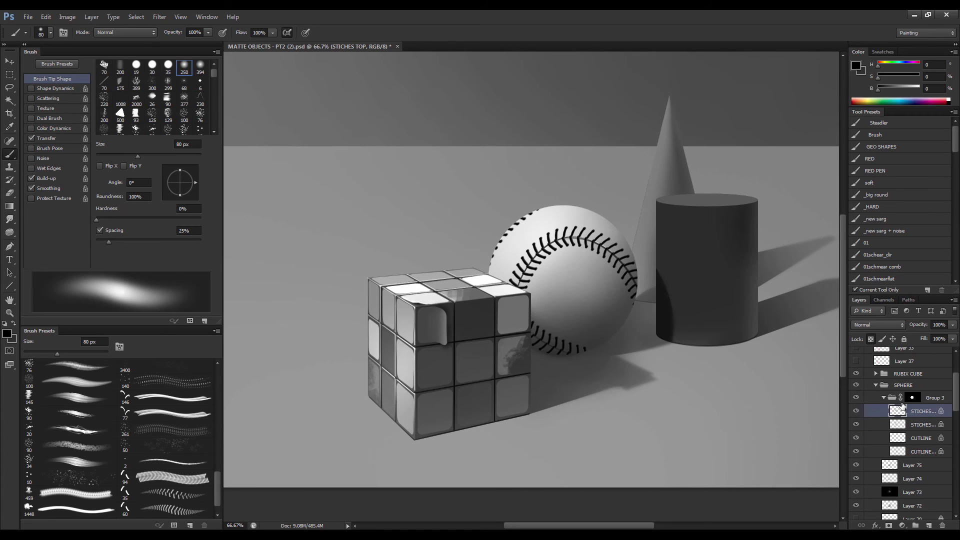
pyautogui.hotkey('ctrl', 'i')
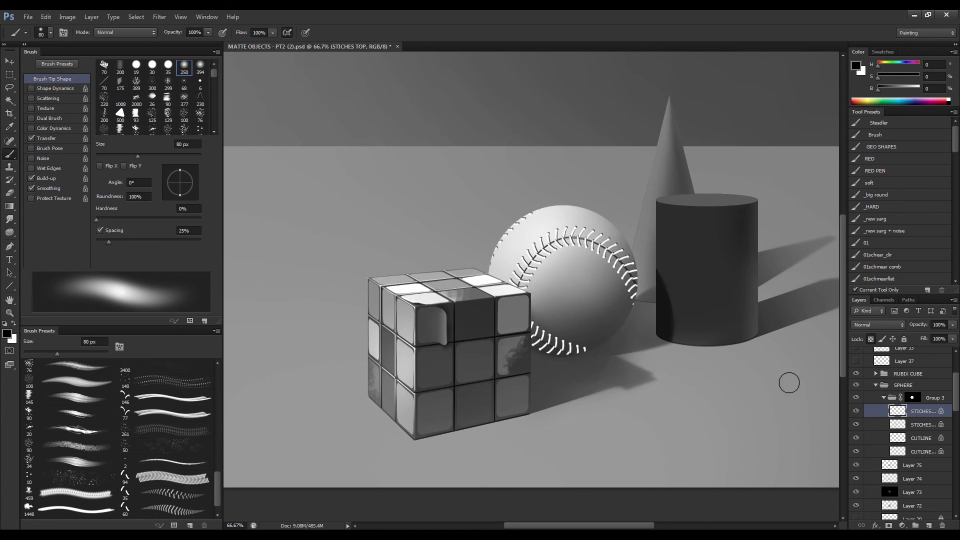
# Undo the inversion of the STICHES TOP layer and invert it to white again.
pyautogui.hotkey('ctrl', 'z')
pyautogui.click(898, 424)
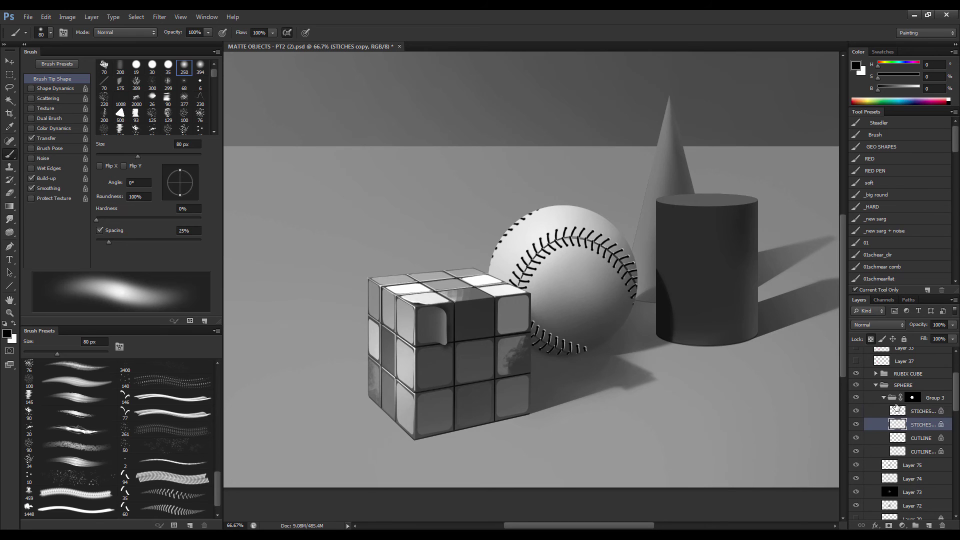
pyautogui.click(897, 409)
pyautogui.hotkey('ctrl', 'i')
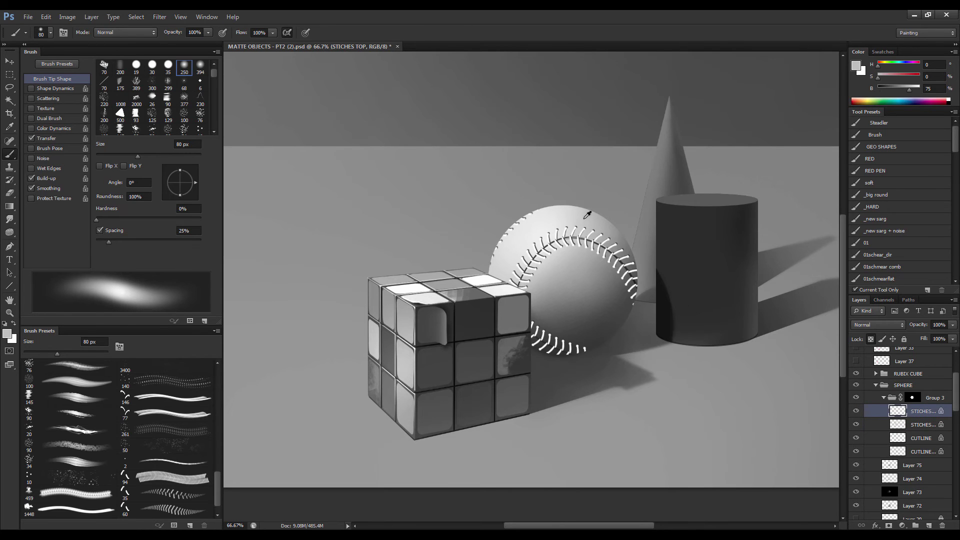
# Shade the white stitches on the STICHES TOP layer with tones sampled from the sphere and dark cylinder, using a 150 px soft brush.
pyautogui.press(']')
pyautogui.press(']')
pyautogui.press(']')
pyautogui.press(']')
pyautogui.moveTo(534, 267)
pyautogui.mouseDown()
pyautogui.moveTo(538, 244)
pyautogui.moveTo(581, 231)
pyautogui.mouseUp()
pyautogui.moveTo(522, 297)
pyautogui.mouseDown()
pyautogui.moveTo(554, 333)
pyautogui.moveTo(621, 320)
pyautogui.moveTo(564, 368)
pyautogui.moveTo(587, 348)
pyautogui.moveTo(547, 348)
pyautogui.mouseUp()
pyautogui.keyDown('alt'); pyautogui.click(612, 319); pyautogui.keyUp('alt')
pyautogui.moveTo(648, 267); pyautogui.dragTo(620, 246)
pyautogui.keyDown('alt'); pyautogui.click(670, 254); pyautogui.keyUp('alt')
pyautogui.moveTo(636, 284)
pyautogui.mouseDown()
pyautogui.moveTo(601, 244)
pyautogui.moveTo(533, 348)
pyautogui.moveTo(569, 343)
pyautogui.moveTo(535, 248)
pyautogui.moveTo(518, 282)
pyautogui.moveTo(596, 247)
pyautogui.mouseUp()
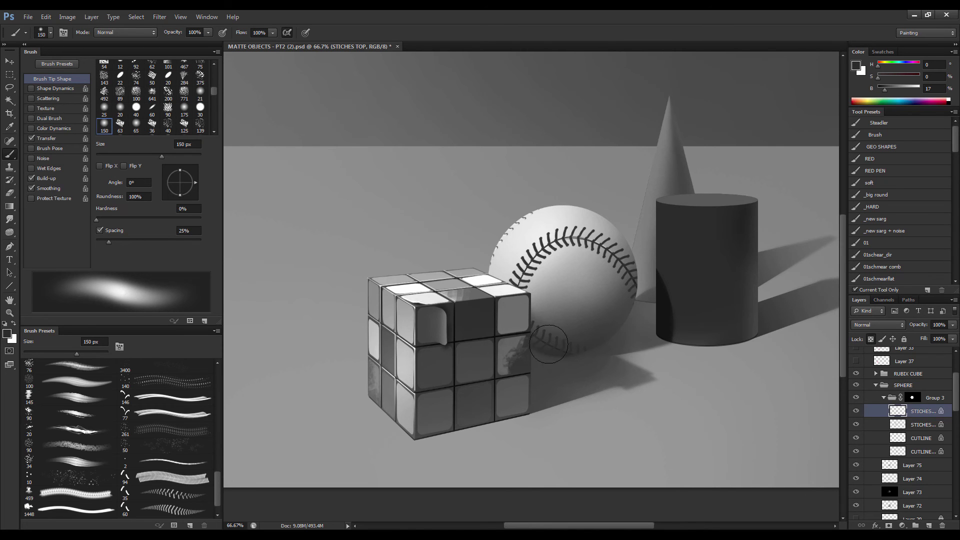
# Pick a medium gray and blend it over the lower and upper-right stitches on the STICHES TOP layer.
pyautogui.press('n')
pyautogui.moveTo(611, 362); pyautogui.dragTo(596, 350)
pyautogui.press('Return')
pyautogui.moveTo(536, 335); pyautogui.dragTo(567, 348)
pyautogui.moveTo(572, 256); pyautogui.dragTo(629, 264)
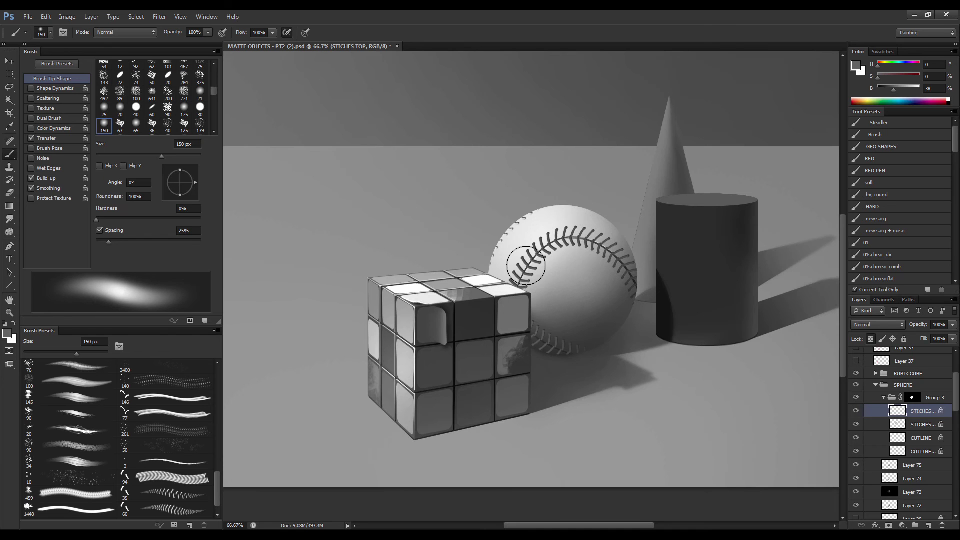
# Lighten the upper stitches with a light tone from the sphere using a 200 px brush, and darken the lower ones with sampled dark grays.
pyautogui.keyDown('alt'); pyautogui.click(531, 237); pyautogui.keyUp('alt')
pyautogui.press(']')
pyautogui.press(']')
pyautogui.moveTo(527, 262); pyautogui.dragTo(575, 225)
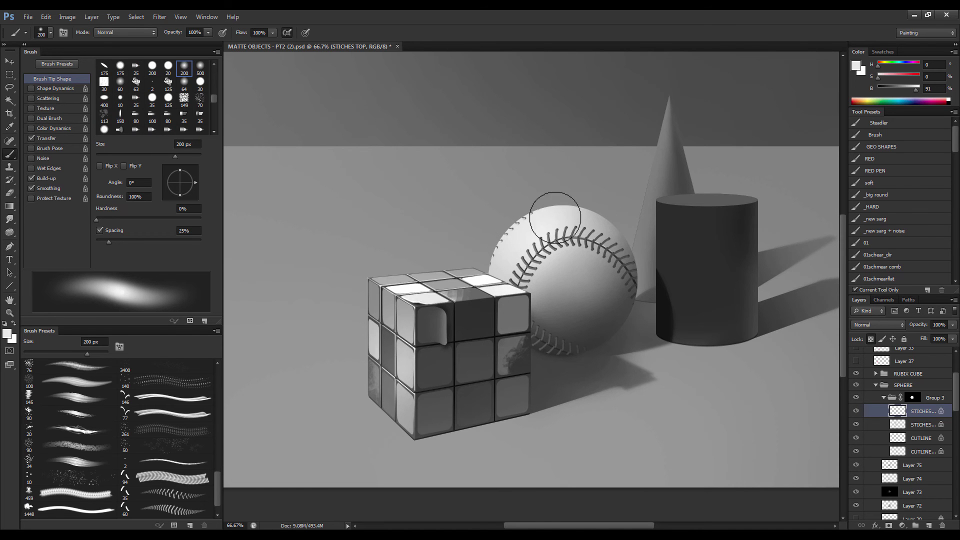
pyautogui.keyDown('alt'); pyautogui.click(581, 307); pyautogui.keyUp('alt')
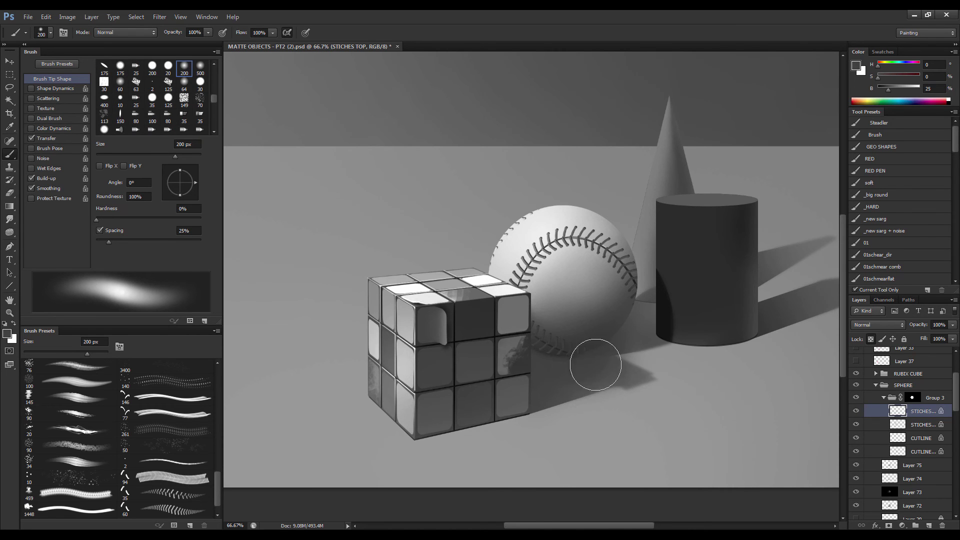
pyautogui.keyDown('alt'); pyautogui.click(692, 309); pyautogui.keyUp('alt')
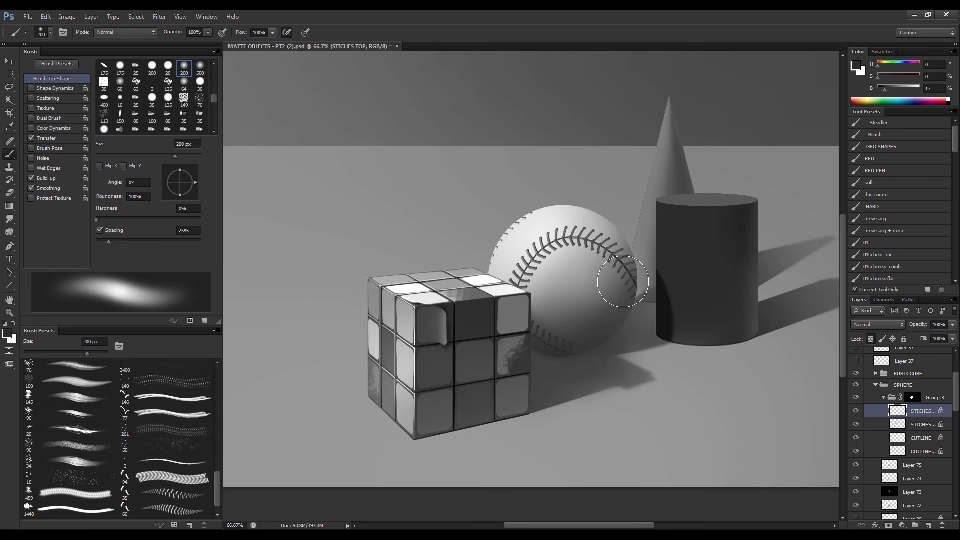
# Shade the STICHES copy layer with gray sampled from the sphere, and touch up STICHES TOP with tones sampled from the cylinder and sphere.
pyautogui.click(856, 427)
pyautogui.click(920, 426)
pyautogui.keyDown('alt'); pyautogui.click(588, 326); pyautogui.keyUp('alt')
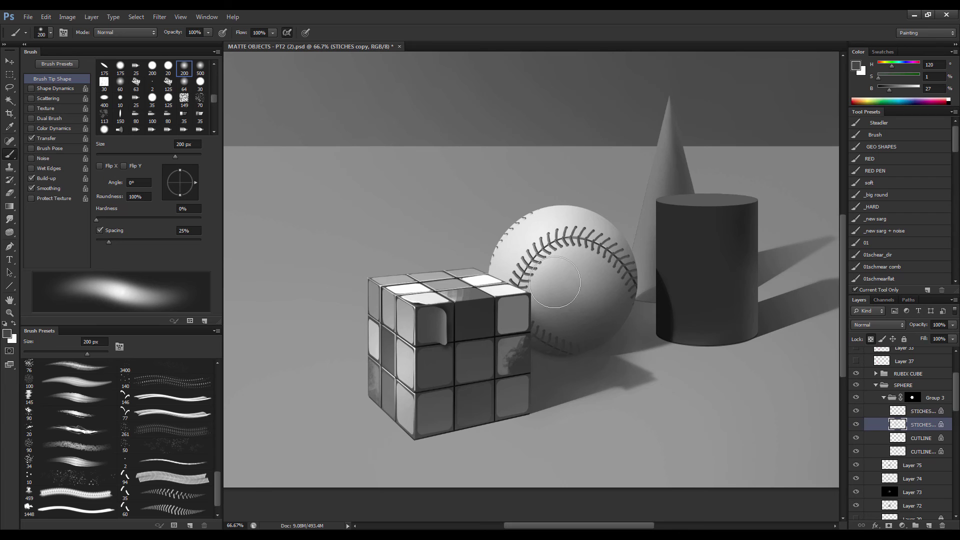
pyautogui.hotkey('alt', ']')
pyautogui.keyDown('alt'); pyautogui.click(673, 283); pyautogui.keyUp('alt')
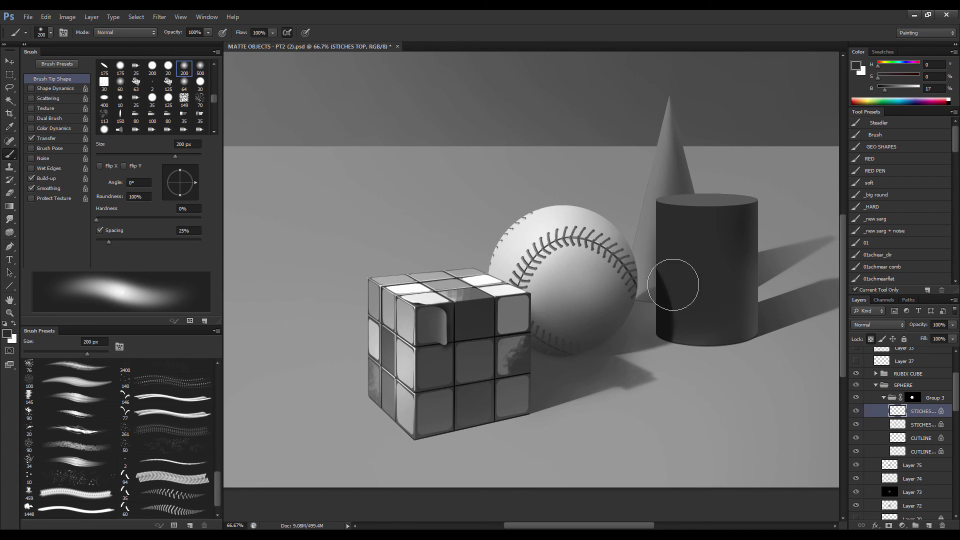
pyautogui.keyDown('alt'); pyautogui.click(556, 297); pyautogui.keyUp('alt')
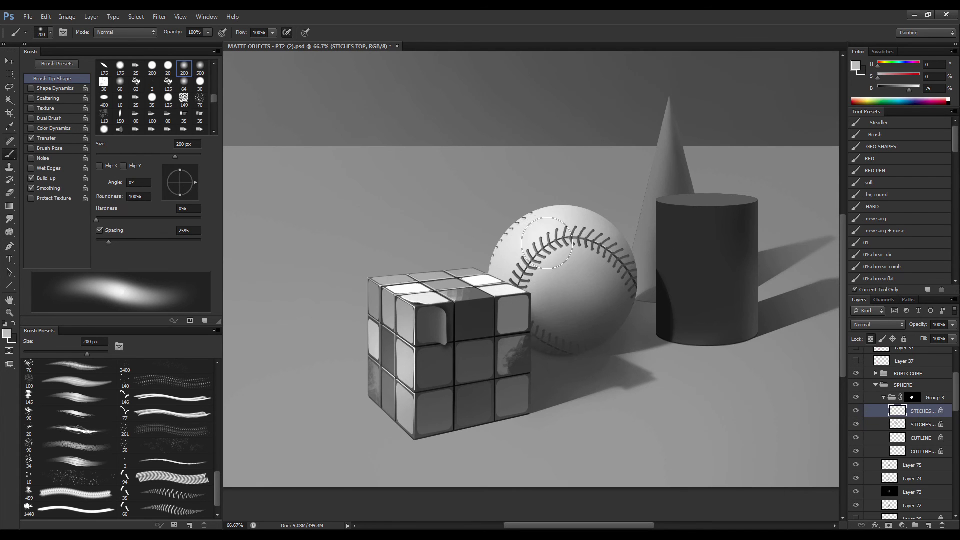
# Unlock the transparency of the STICHES layers, load the STICHES copy stitches as a selection, and trim them with the modified selection.
pyautogui.press('z')
pyautogui.click(606, 252)
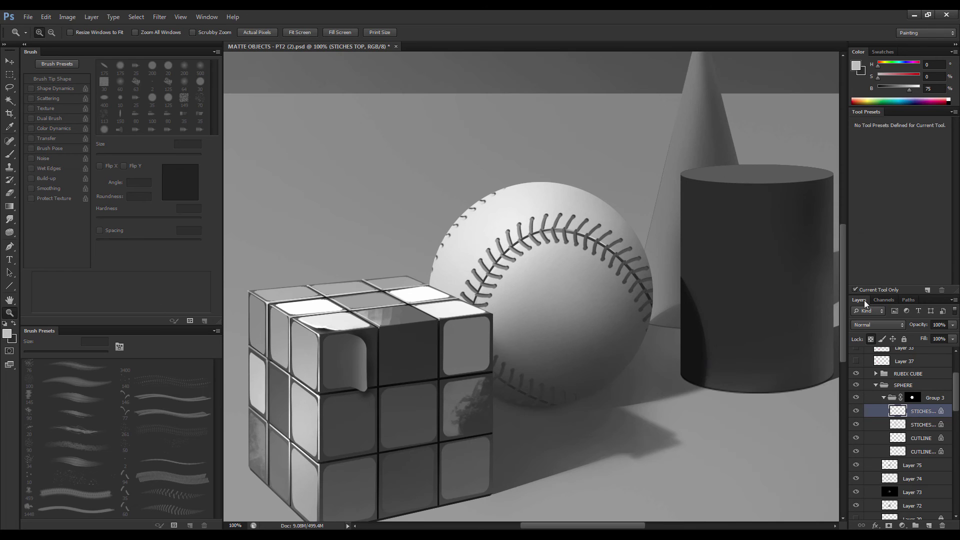
pyautogui.click(903, 425)
pyautogui.keyDown('ctrl'); pyautogui.click(897, 424); pyautogui.keyUp('ctrl')
pyautogui.click(160, 16)
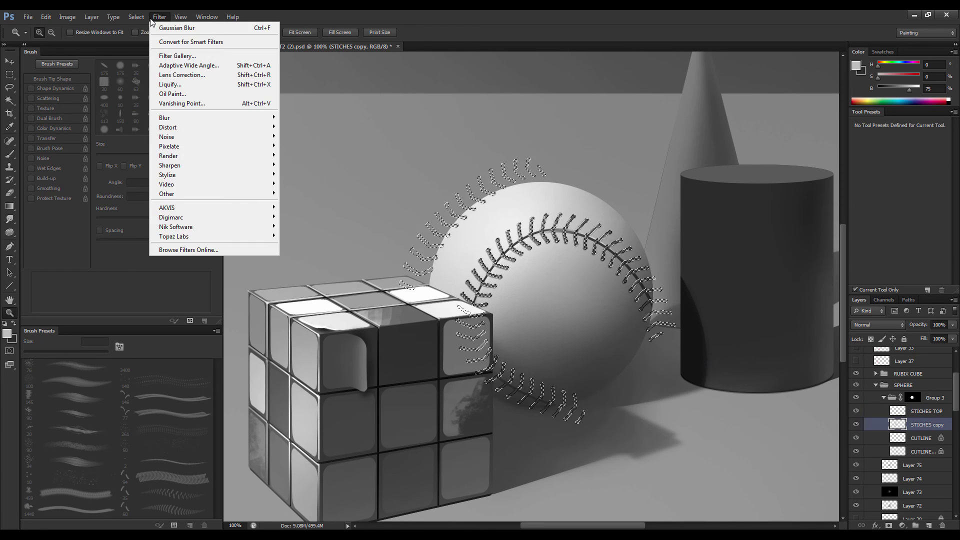
pyautogui.moveTo(128, 126)
pyautogui.click(101, 154)
pyautogui.press('Return')
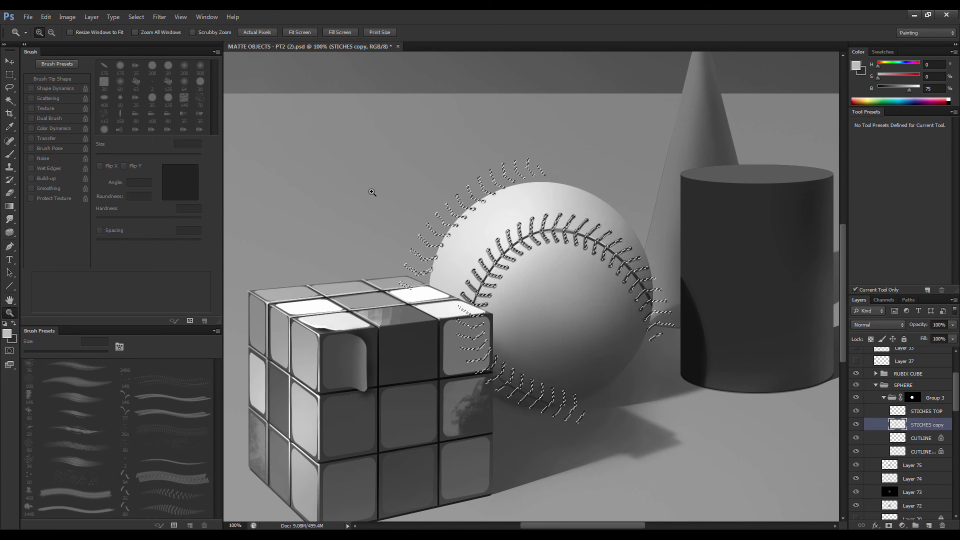
pyautogui.press('Delete')
pyautogui.hotkey('ctrl', 'd')
# Load the STICHES TOP stitches as a selection, modify the selection, and trim them to thinner strokes.
pyautogui.click(926, 410)
pyautogui.keyDown('ctrl'); pyautogui.click(898, 410); pyautogui.keyUp('ctrl')
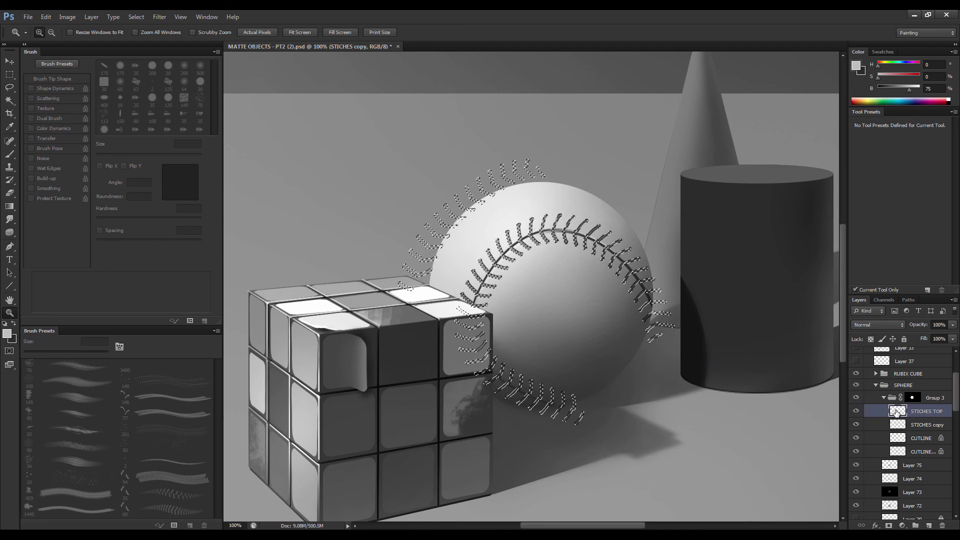
pyautogui.click(159, 16)
pyautogui.moveTo(168, 128)
pyautogui.click(106, 156)
pyautogui.press('Return')
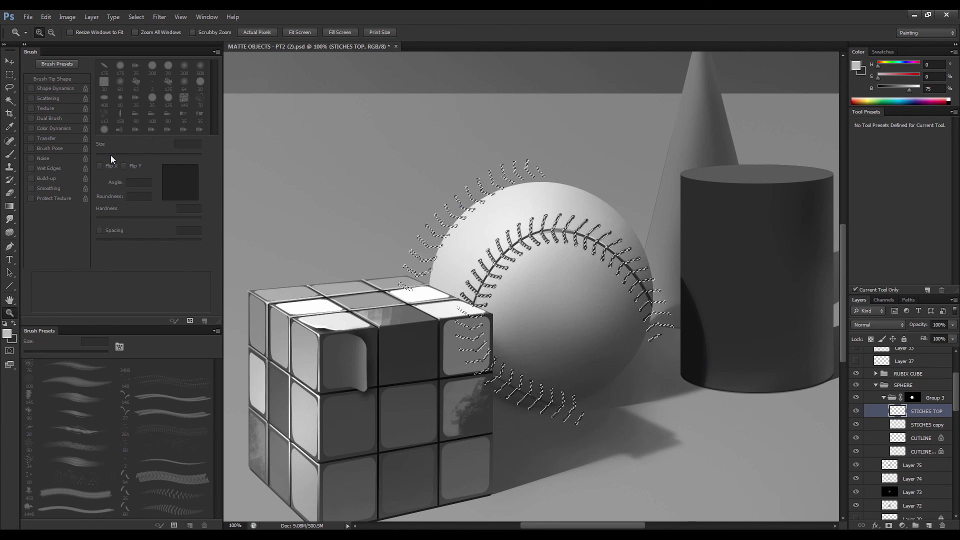
pyautogui.press('Delete')
pyautogui.hotkey('ctrl', 'd')
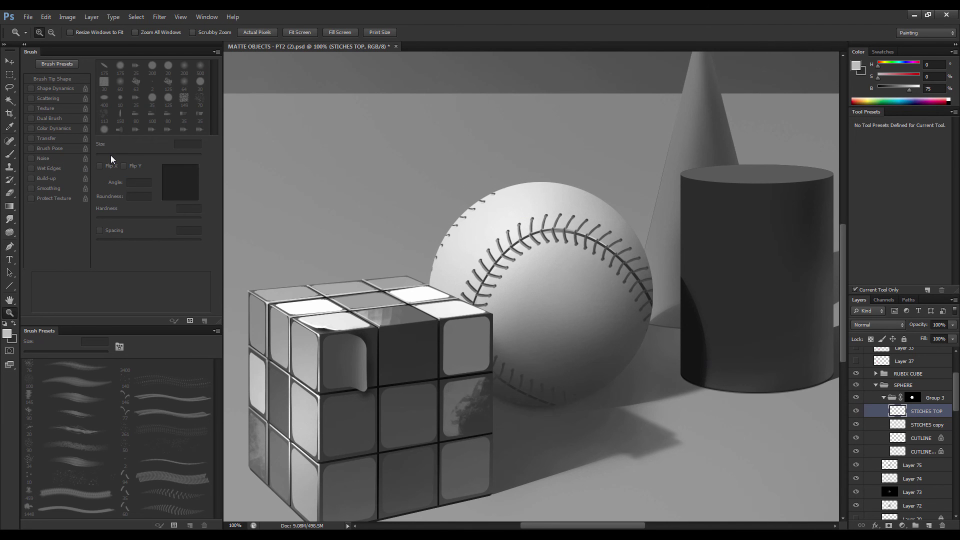
# Compare the baseball with the STICHES TOP and STICHES copy layers hidden and shown.
pyautogui.click(855, 410)
pyautogui.click(856, 410)
pyautogui.click(856, 424)
pyautogui.click(856, 425)
pyautogui.keyDown('shift'); pyautogui.click(905, 425); pyautogui.keyUp('shift')
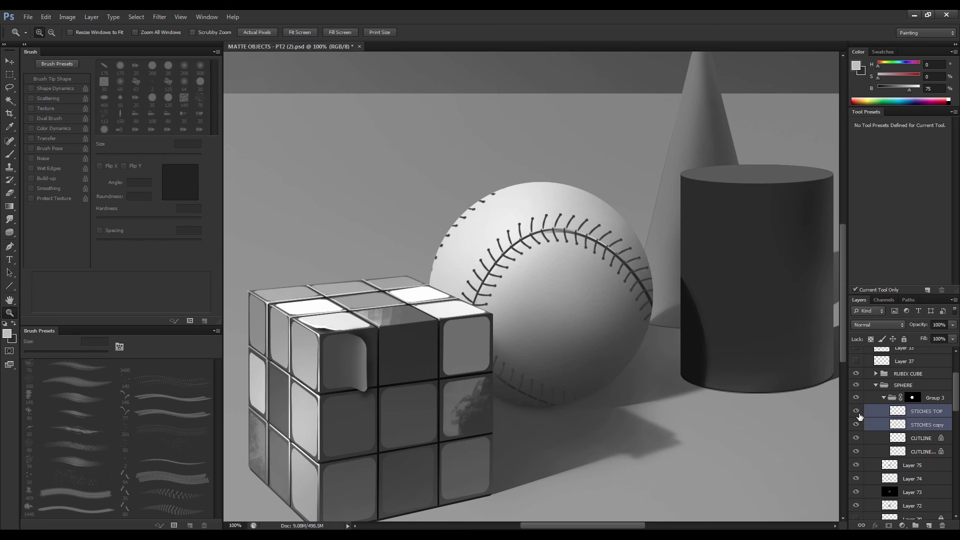
# Lock the transparency of the STICHES layers and shade the STICHES TOP stitches with dark grays using a 200 px brush.
pyautogui.click(900, 412)
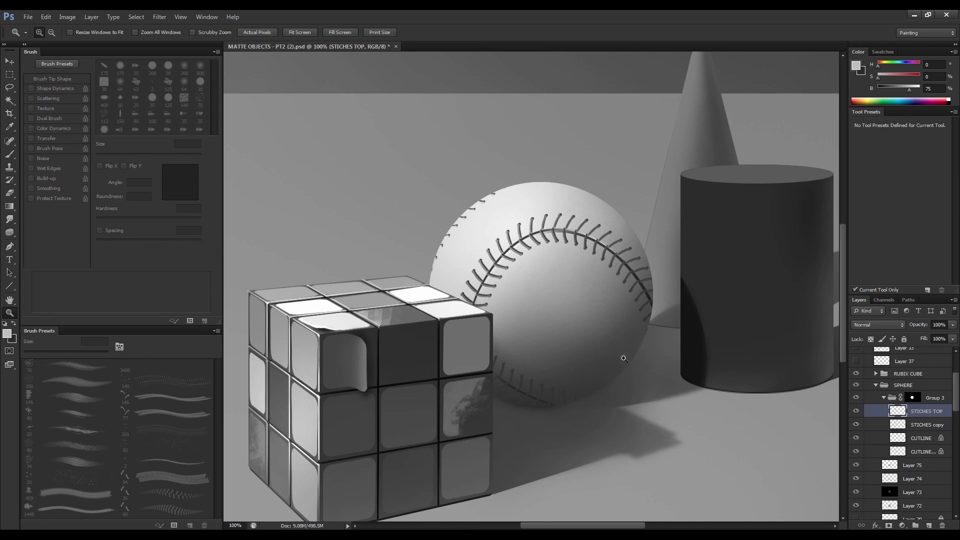
pyautogui.press('/')
pyautogui.press('v')
pyautogui.press('b')
pyautogui.keyDown('alt'); pyautogui.click(603, 317); pyautogui.keyUp('alt')
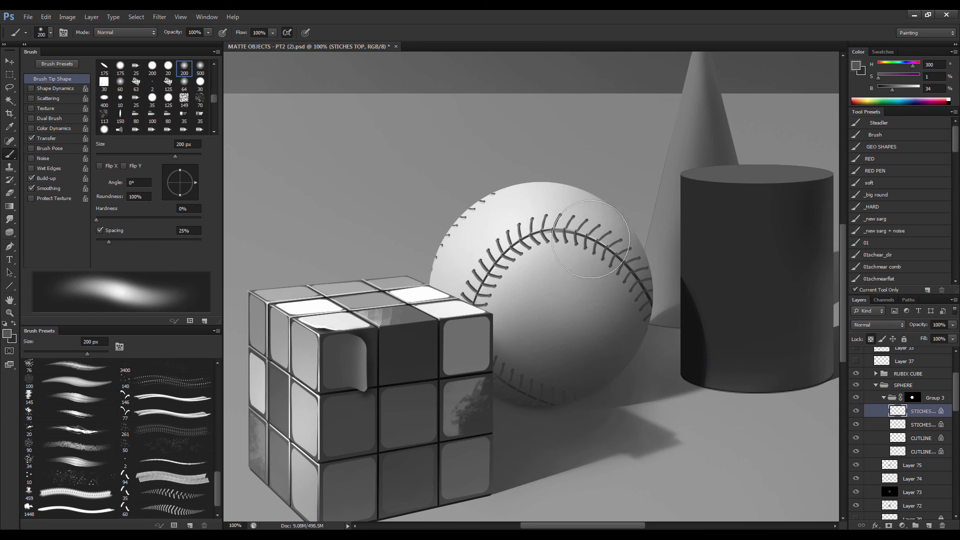
pyautogui.press('n')
pyautogui.click(598, 366)
pyautogui.press('Return')
pyautogui.moveTo(551, 365); pyautogui.dragTo(531, 366)
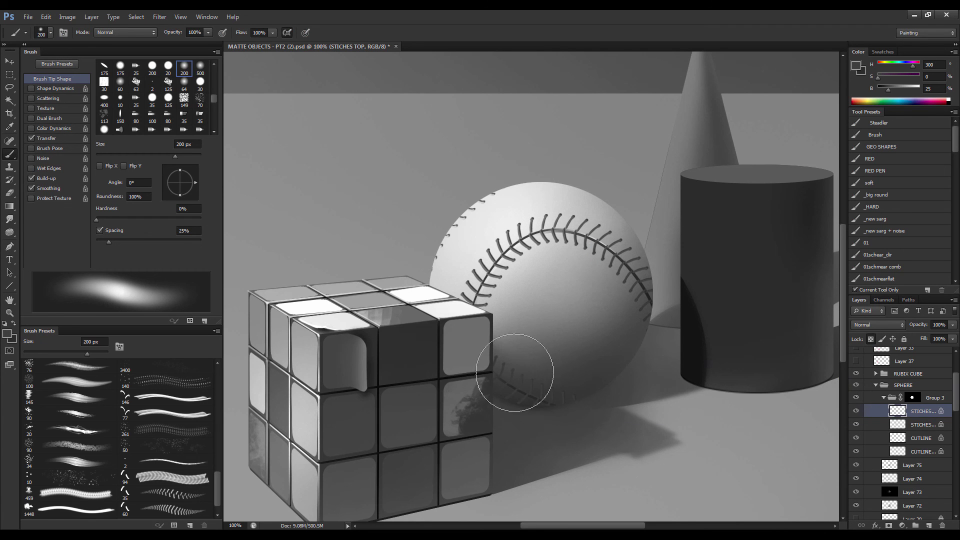
# Switch to the STICHES copy layer, sample a dark gray from the cylinder, and reduce the brush size for shading.
pyautogui.hotkey('alt', '[')
pyautogui.keyDown('alt'); pyautogui.click(742, 267); pyautogui.keyUp('alt')
pyautogui.press('[')
pyautogui.press('[')
pyautogui.press('[')
pyautogui.press('[')
pyautogui.press('[')
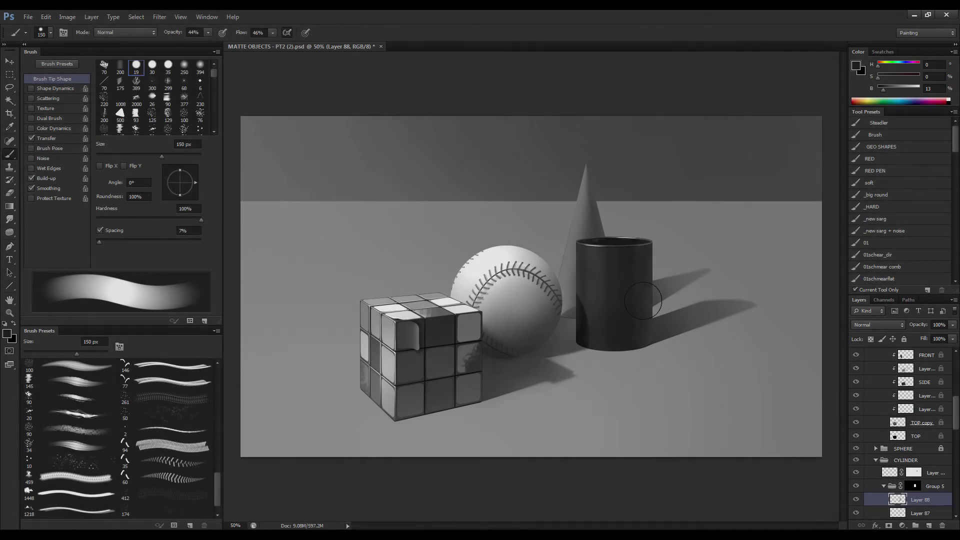
# Save the document with the cylinder's new rim and shading.
pyautogui.press('z')
pyautogui.click(666, 293)
pyautogui.hotkey('ctrl', 's')
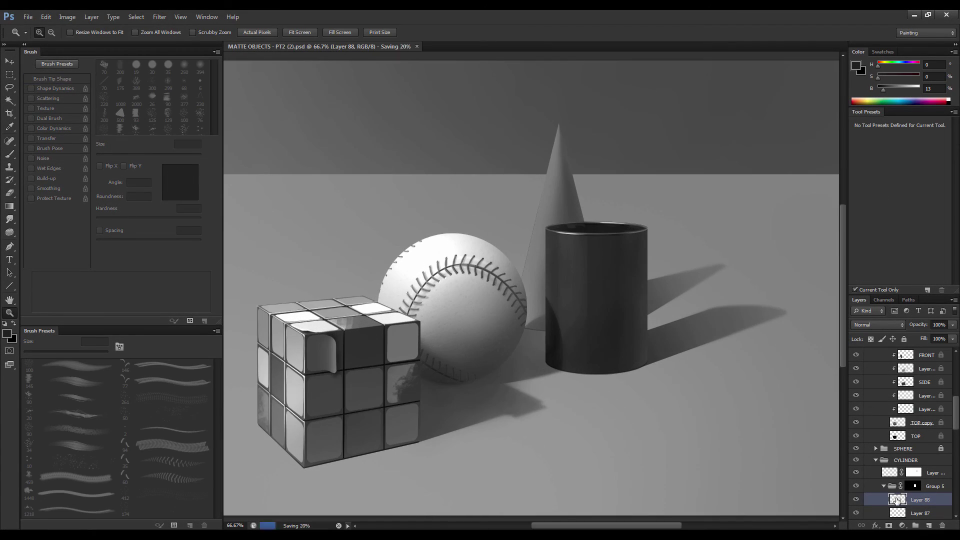
# Add a new layer above Layer 88 in the cylinder's Group 5 and try placing text beside the cylinder.
pyautogui.click(926, 525)
pyautogui.press('t')
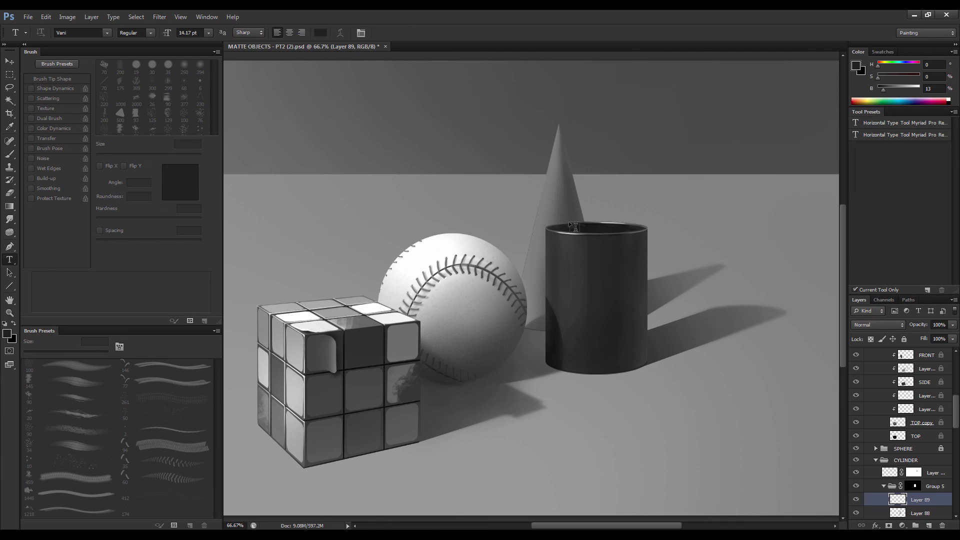
pyautogui.click(574, 227)
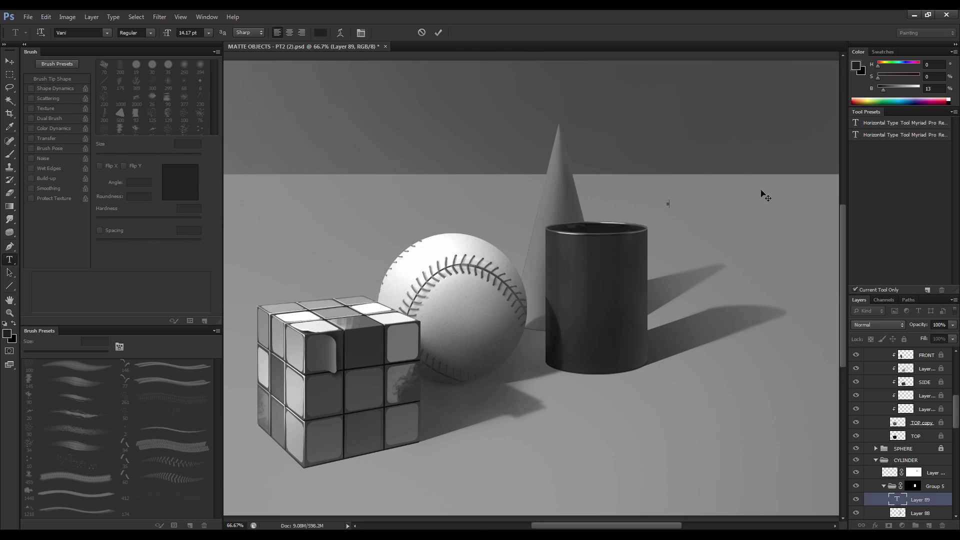
pyautogui.press('Escape')
# Set the text font to Arial at 137.17 pt and try placing text beside the cylinder.
pyautogui.click(107, 32)
pyautogui.scroll(20, 110, 67)
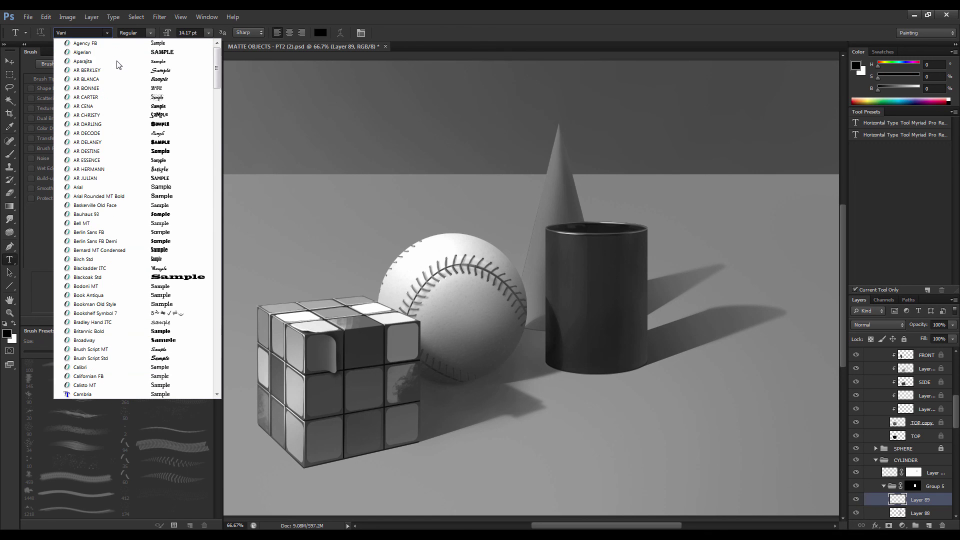
pyautogui.click(101, 193)
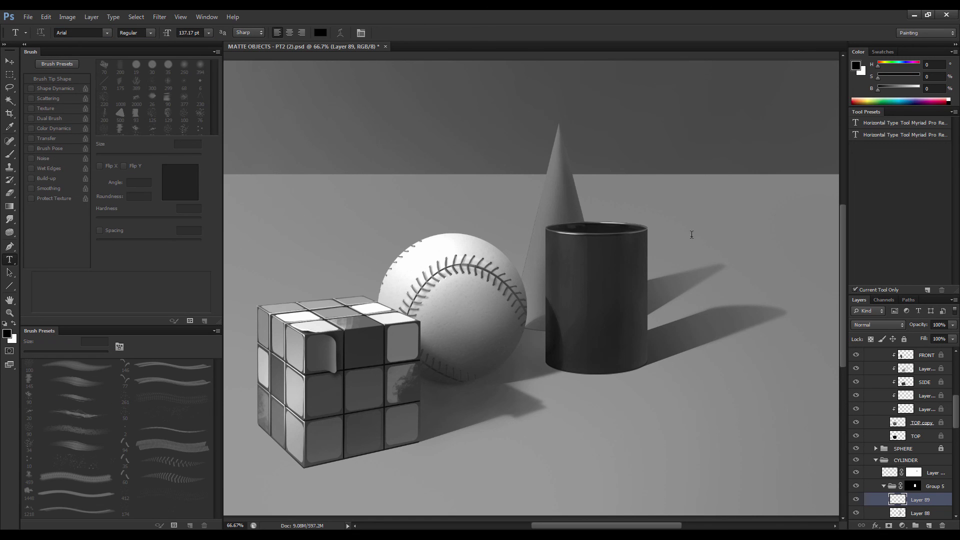
pyautogui.click(663, 234)
pyautogui.press('Escape')
pyautogui.press('v')
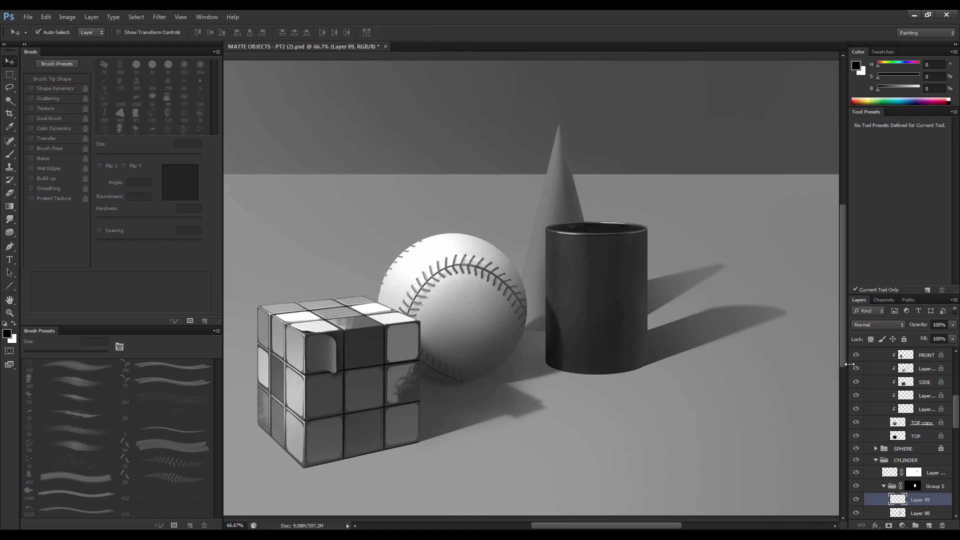
# Create a new layer and place it directly above the CYLINDER group, outside the group.
pyautogui.click(895, 460)
pyautogui.click(929, 524)
pyautogui.moveTo(892, 469); pyautogui.dragTo(892, 430)
pyautogui.click(700, 238)
pyautogui.press('t')
pyautogui.hotkey('ctrl', 'z')
pyautogui.scroll(3, 889, 391)
# Enter the text "I", "<3" and "COFFEE" on three separate lines beside the cylinder.
pyautogui.click(684, 232)
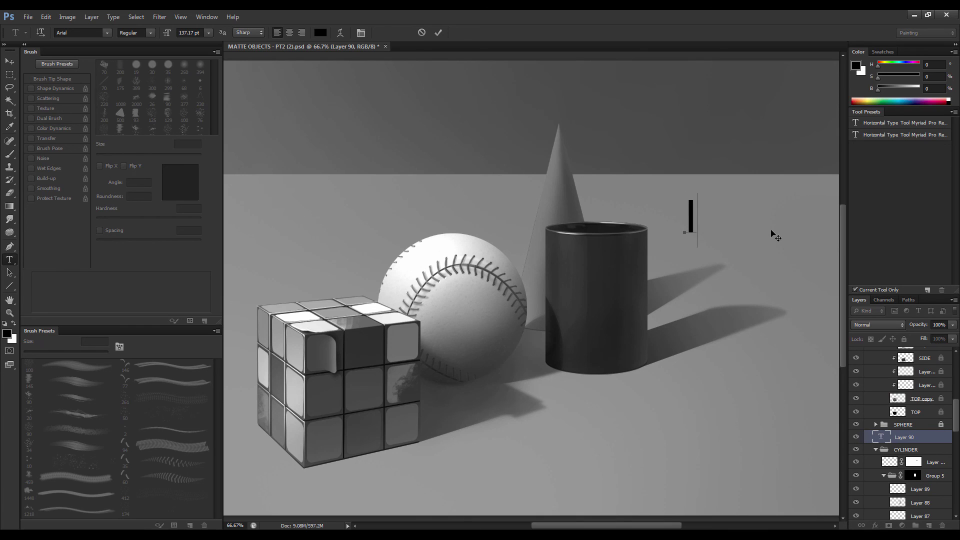
pyautogui.write('I')
pyautogui.press('Return')
pyautogui.write('<3')
pyautogui.press('Return')
pyautogui.write('COFFEE')
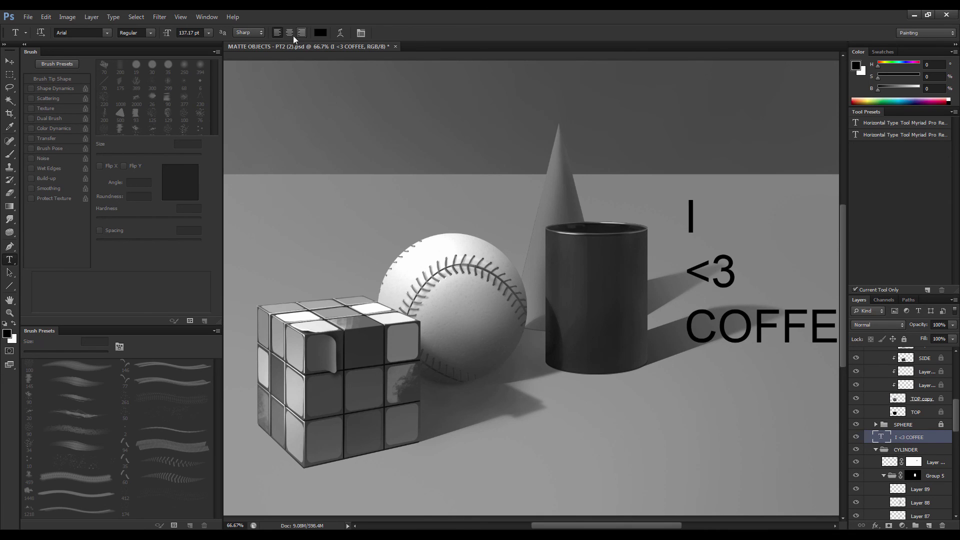
# Center-align the I <3 COFFEE text and set its color to white.
pyautogui.click(292, 35)
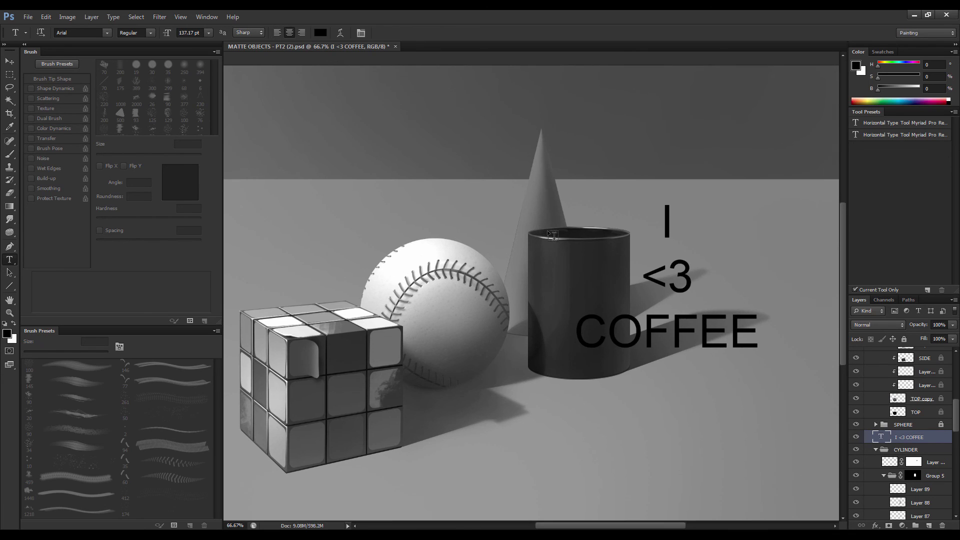
pyautogui.click(320, 33)
pyautogui.moveTo(619, 274); pyautogui.dragTo(445, 161)
pyautogui.click(837, 266)
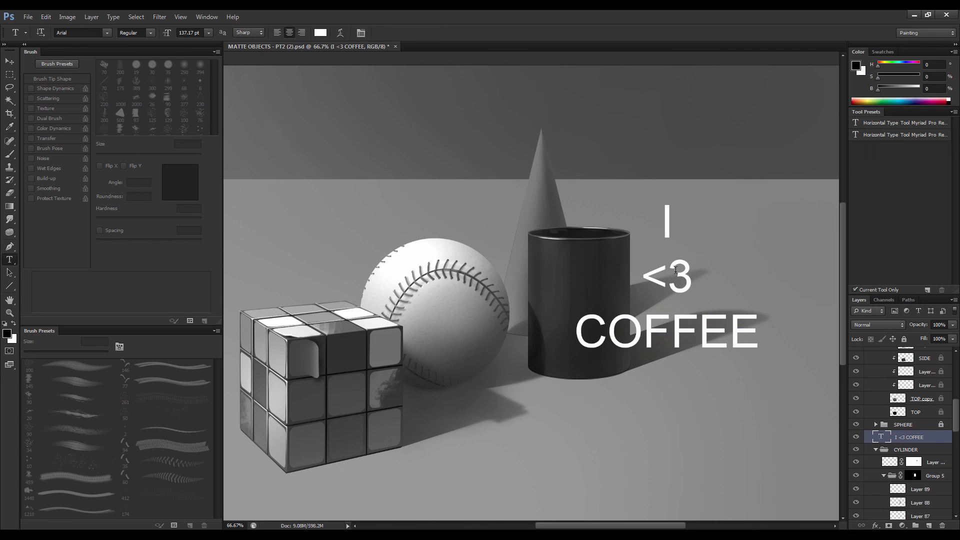
# Rasterize the I <3 COFFEE text and fit it onto the front of the dark cylinder by moving and scaling it down.
pyautogui.press('v')
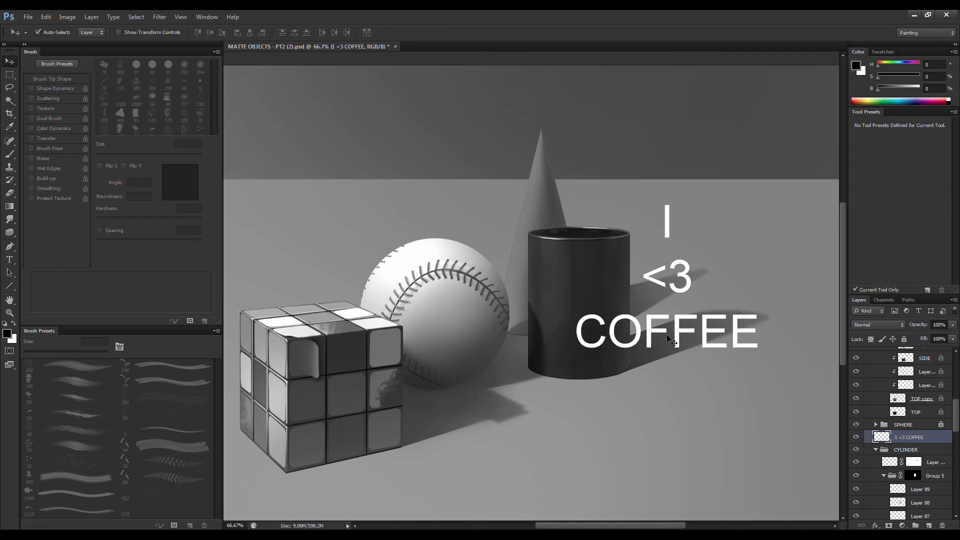
pyautogui.moveTo(685, 277); pyautogui.dragTo(600, 277)
pyautogui.hotkey('ctrl', 't')
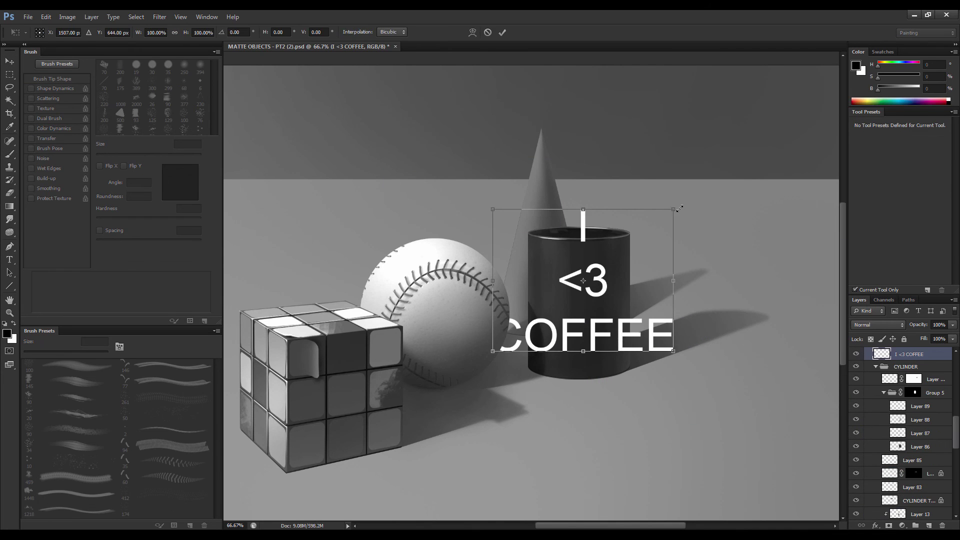
pyautogui.moveTo(681, 207); pyautogui.dragTo(618, 244)
pyautogui.moveTo(607, 310); pyautogui.dragTo(609, 324)
pyautogui.press('Return')
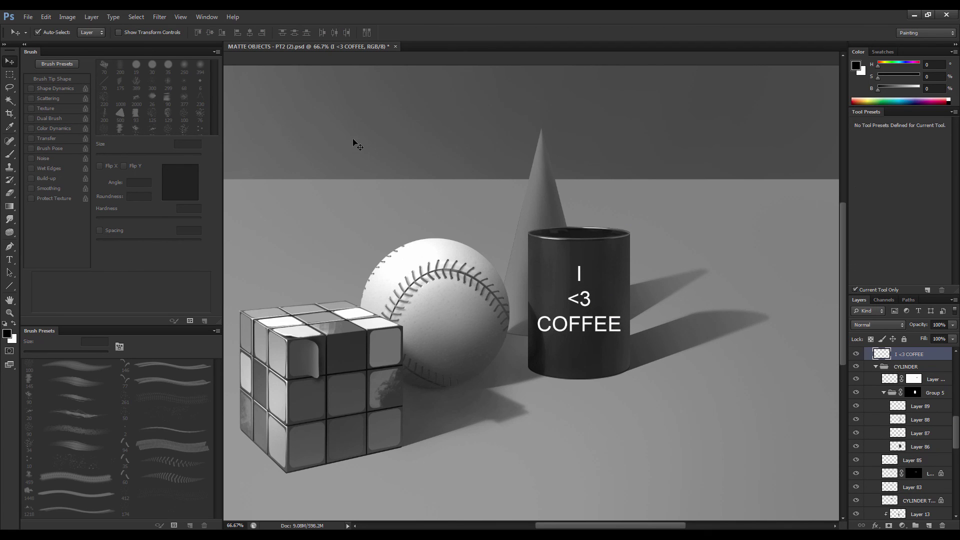
# Warp the I <3 COFFEE text with the Arch style and adjust its bend to follow the mug's curvature.
pyautogui.hotkey('ctrl', 't')
pyautogui.rightClick(578, 290)
pyautogui.click(608, 362)
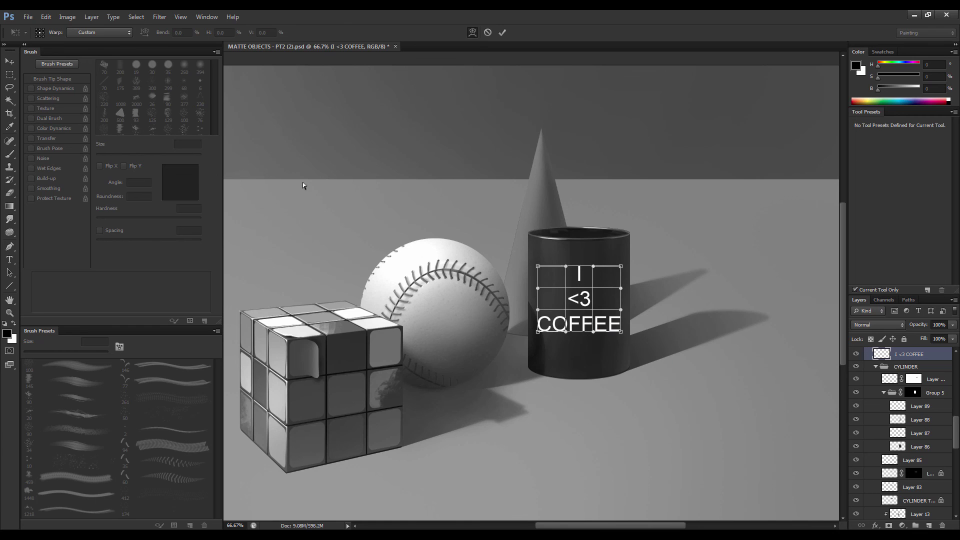
pyautogui.click(100, 32)
pyautogui.click(110, 107)
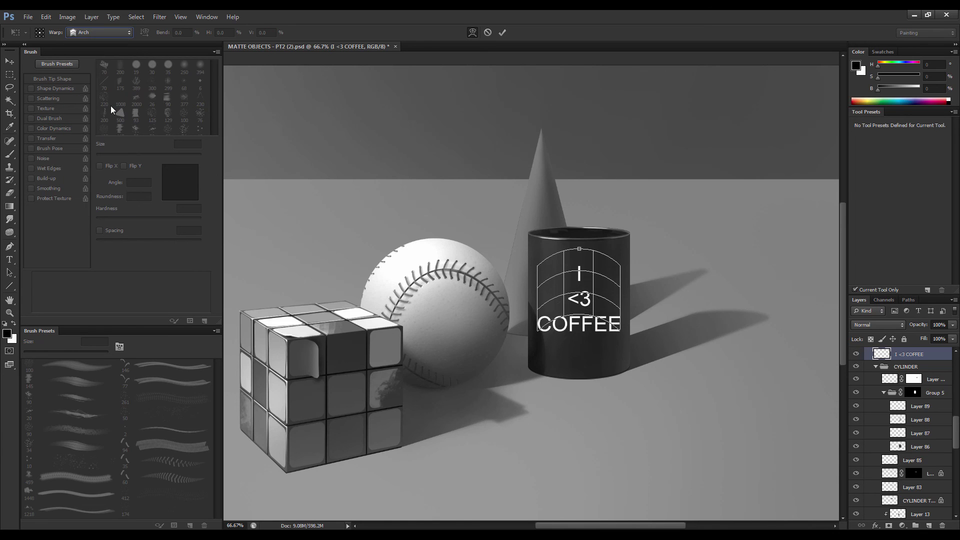
pyautogui.moveTo(166, 36); pyautogui.dragTo(2, 44)
pyautogui.moveTo(161, 35); pyautogui.dragTo(130, 34)
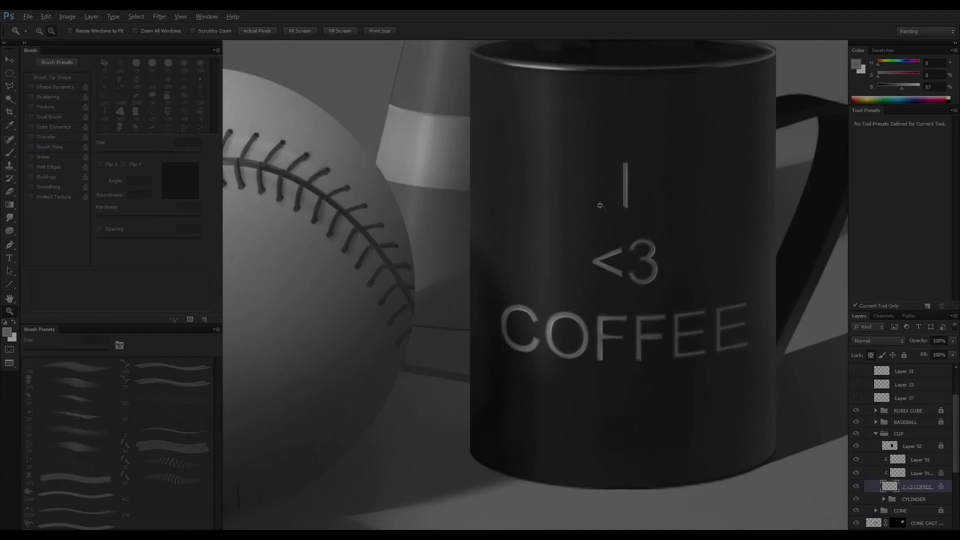
# Examine the whole composition with the traffic cone, handled mug, baseball and cube in full-screen view.
pyautogui.keyDown('alt'); pyautogui.click(599, 205); pyautogui.keyUp('alt')
pyautogui.keyDown('alt'); pyautogui.click(600, 206); pyautogui.keyUp('alt')
pyautogui.keyDown('alt'); pyautogui.click(599, 205); pyautogui.keyUp('alt')
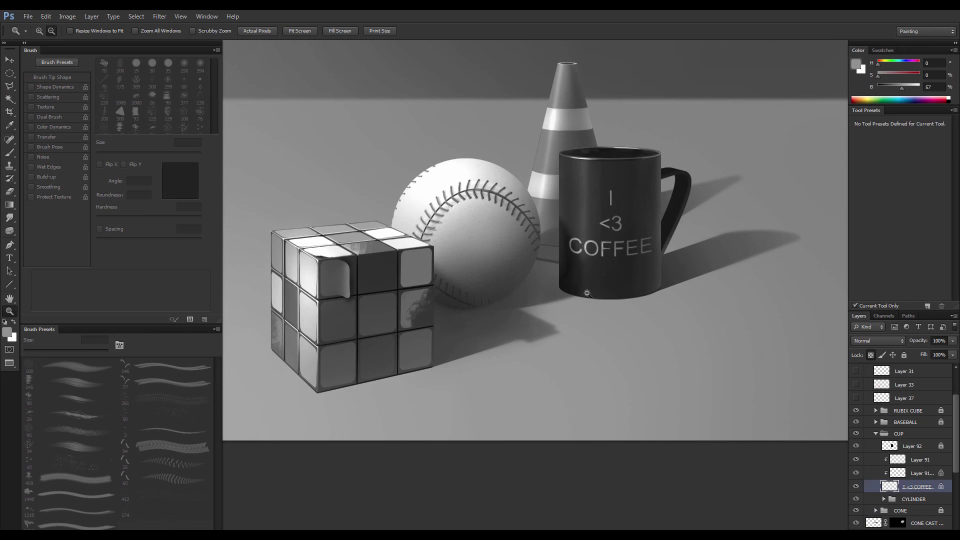
pyautogui.moveTo(611, 353); pyautogui.dragTo(652, 393)
pyautogui.press('f')
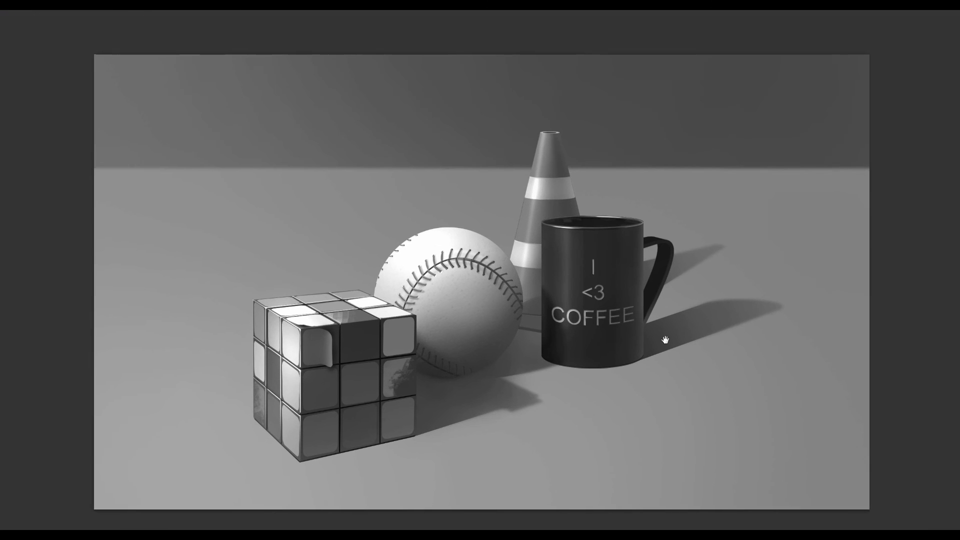
pyautogui.moveTo(664, 339); pyautogui.dragTo(666, 329)
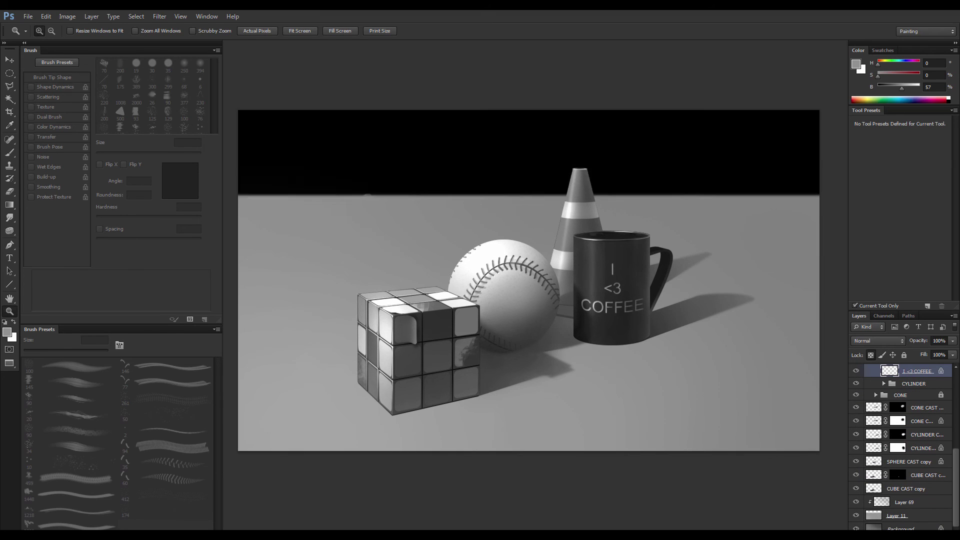
# Darken the I <3 COFFEE lettering with Levels by lowering its white output level.
pyautogui.hotkey('ctrl', 'l')
pyautogui.moveTo(810, 189); pyautogui.dragTo(784, 190)
pyautogui.press('Return')
# Adjust the white output level of Layer 11, the ground plane, with Levels.
pyautogui.click(880, 516)
pyautogui.hotkey('ctrl', 'l')
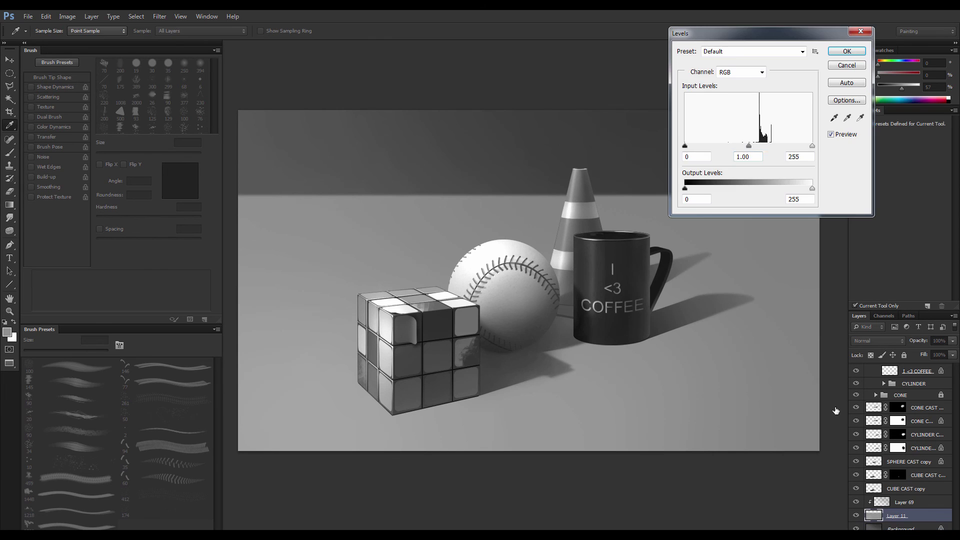
pyautogui.moveTo(780, 35); pyautogui.dragTo(821, 41)
pyautogui.moveTo(852, 194)
pyautogui.mouseDown()
pyautogui.moveTo(836, 191)
pyautogui.moveTo(867, 195)
pyautogui.mouseUp()
pyautogui.press('Return')
# Inspect the finished still life enlarged and centered in full-screen view on a black surround.
pyautogui.press('f')
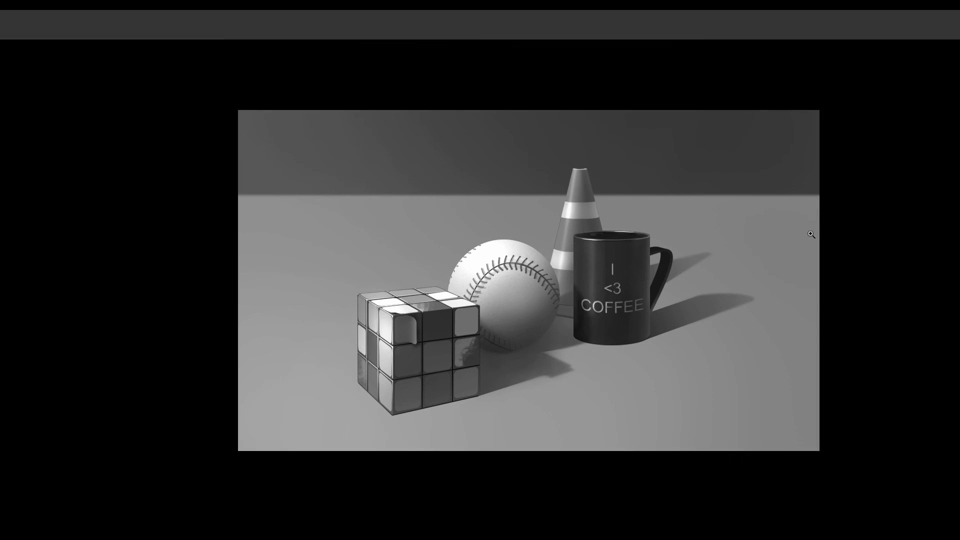
pyautogui.press('f')
pyautogui.keyDown('ctrl'); pyautogui.click(801, 242); pyautogui.keyUp('ctrl')
pyautogui.moveTo(760, 288); pyautogui.dragTo(853, 263)
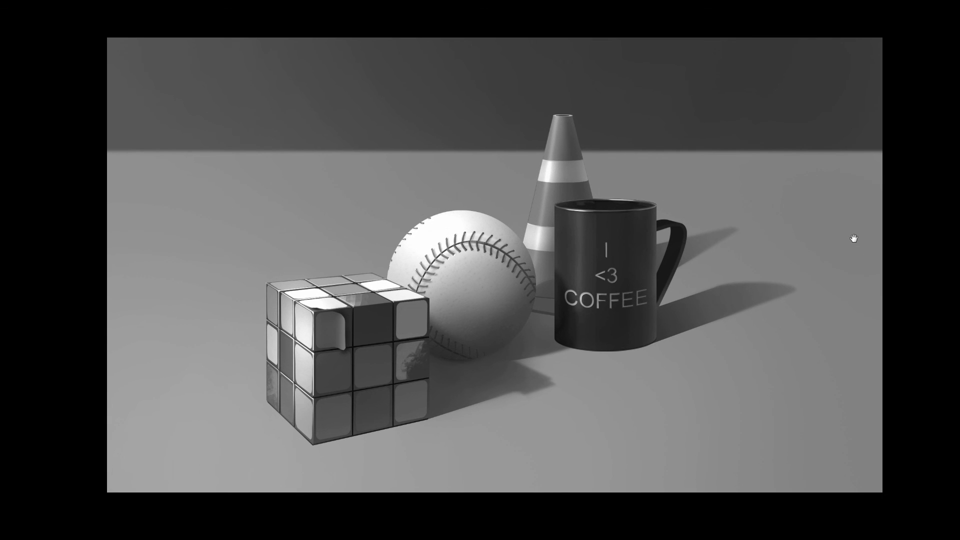